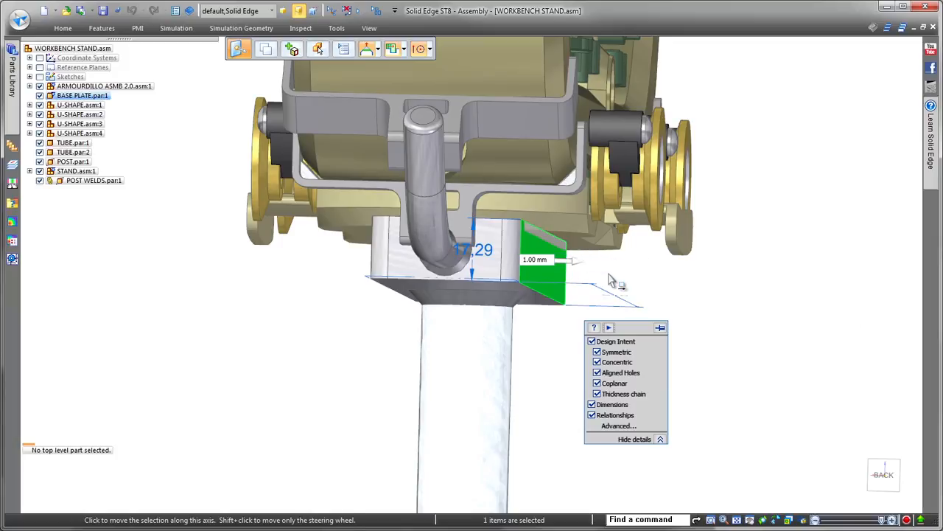
- Move the base plate's side face outward by 11 mm with the symmetric design intent
key(Return)
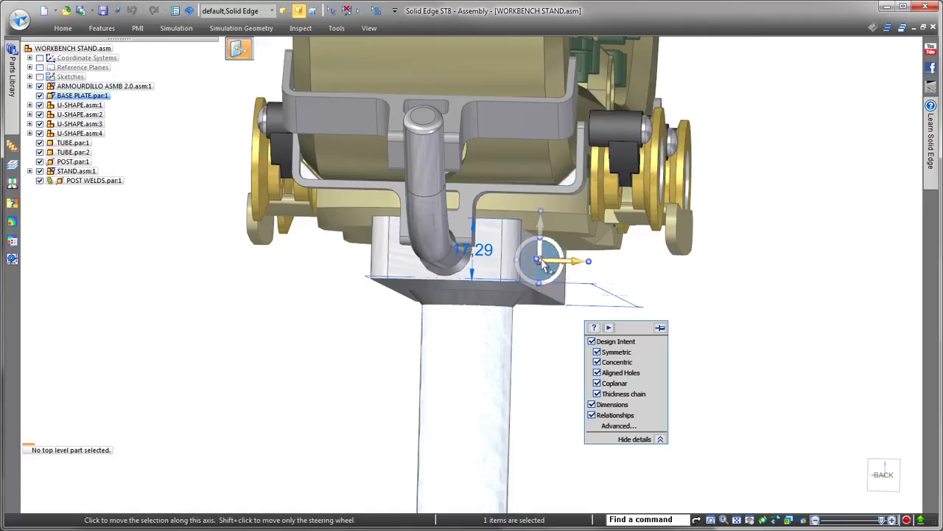
click(587, 261)
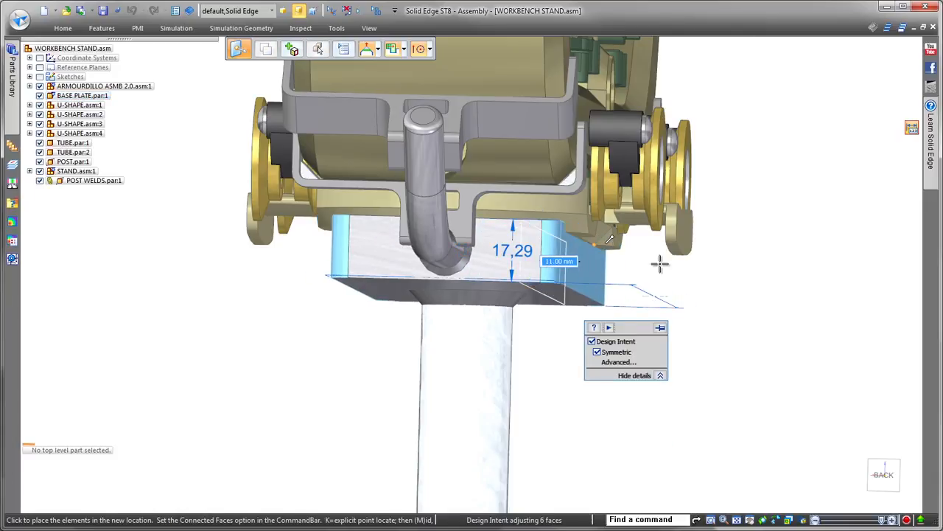
key(Return)
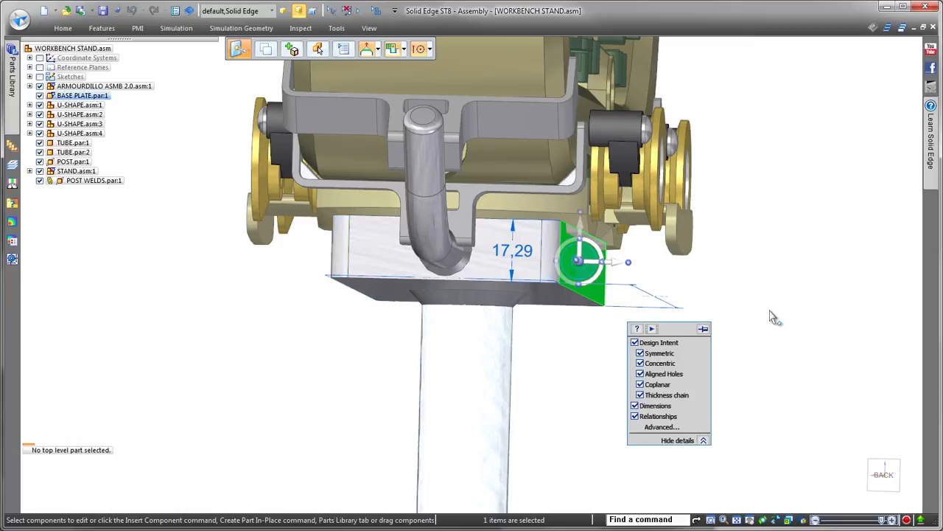
key(Escape)
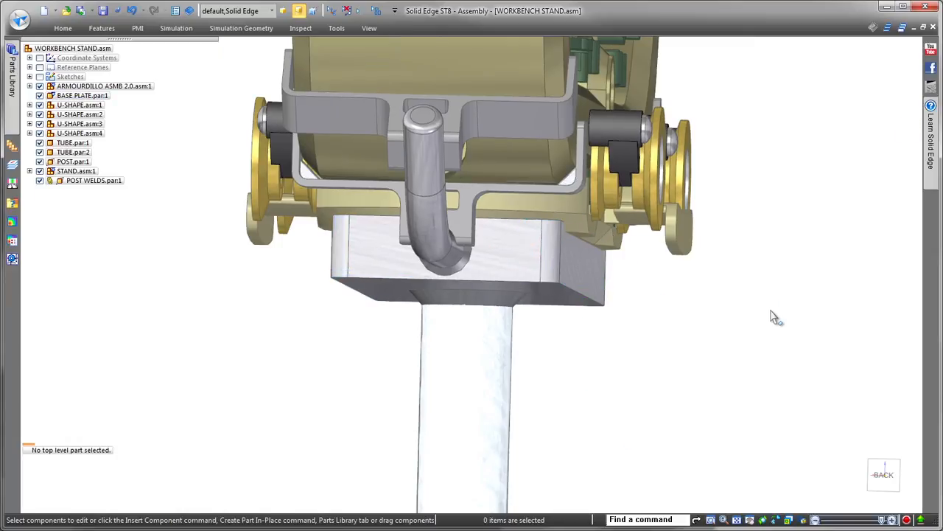
- Open the base plate for in-place editing and briefly hide the ARMOURDILLO assembly to inspect the plate
middle_drag(774, 317, 737, 337)
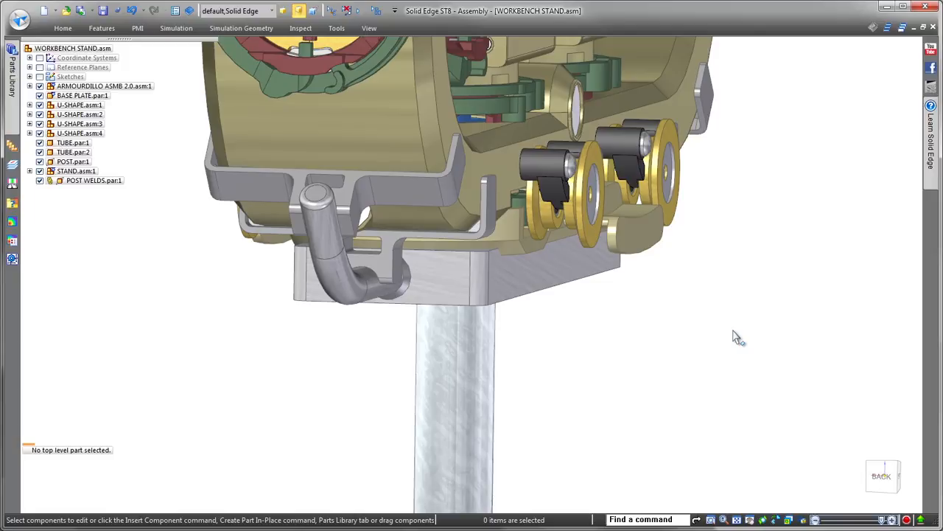
click(582, 271)
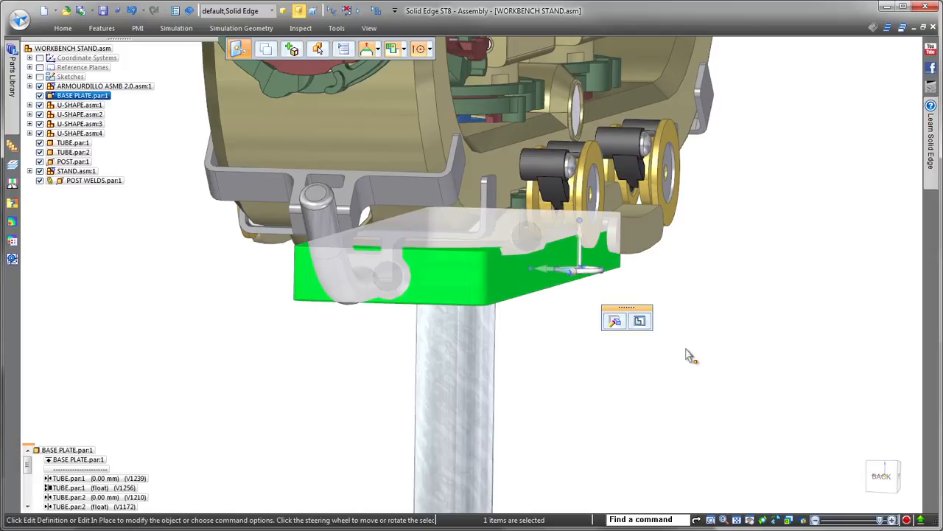
click(639, 320)
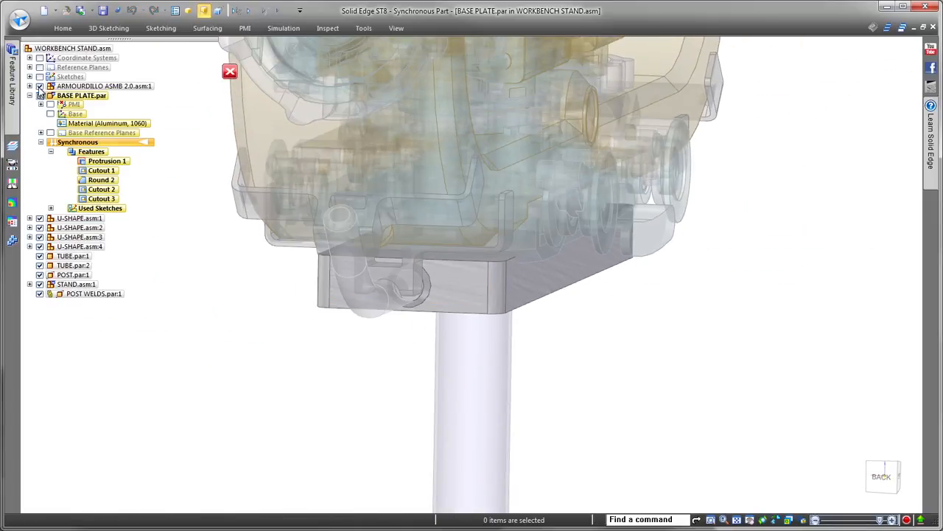
click(40, 87)
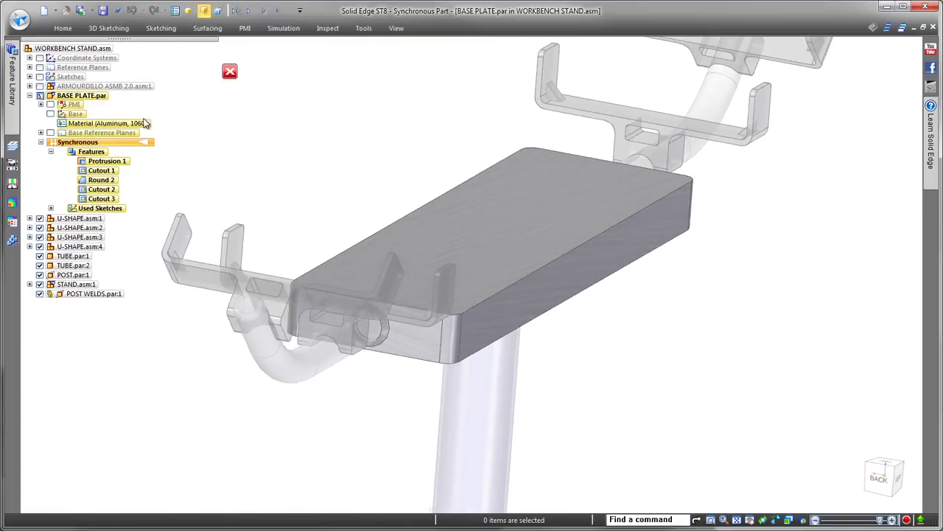
click(40, 86)
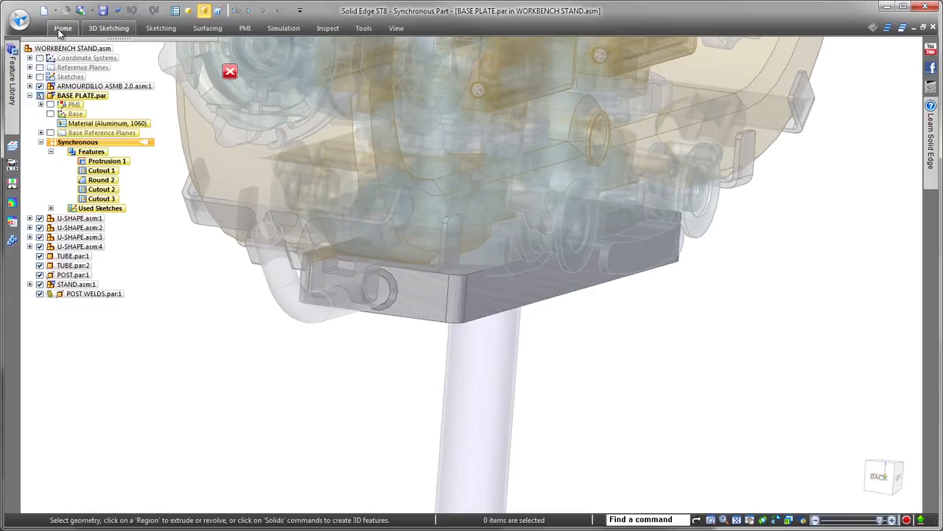
- Subtract the robot housing body of the ARMOURDILLO assembly from the base plate
click(62, 28)
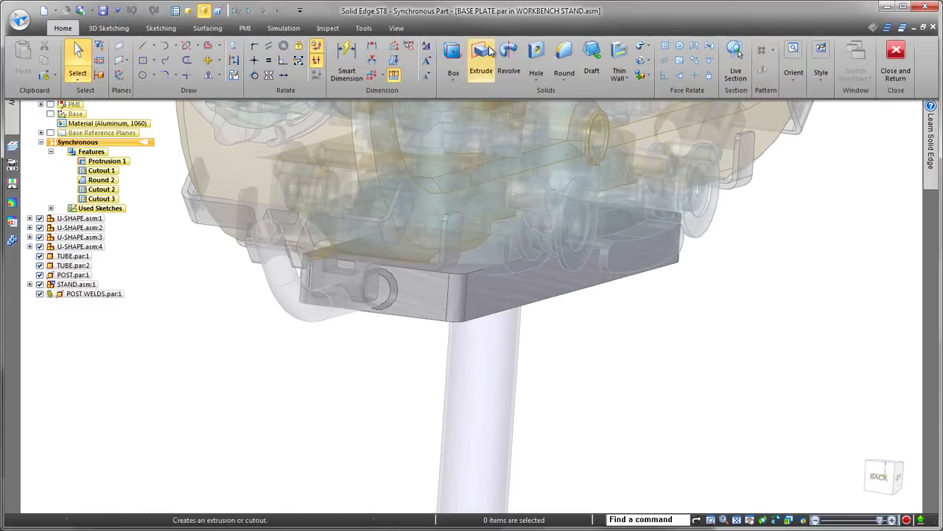
click(644, 76)
click(663, 137)
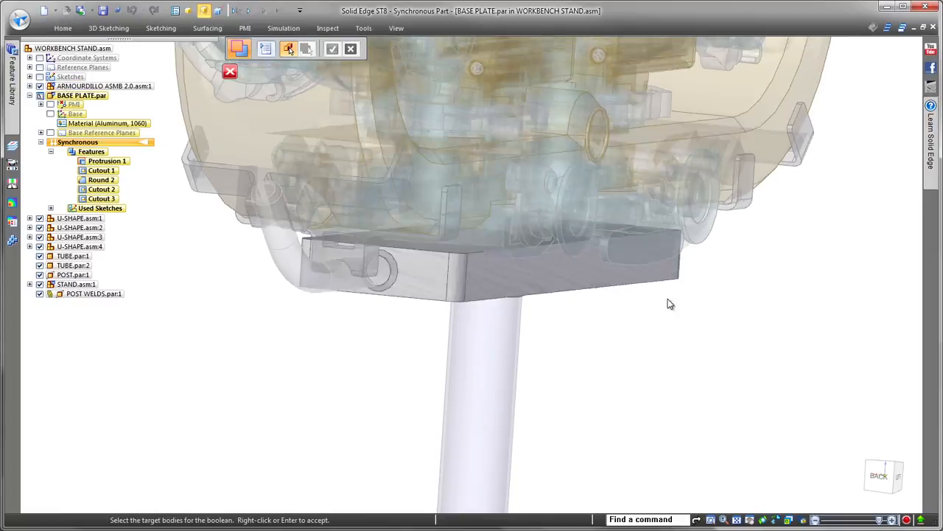
click(558, 277)
right_click(767, 367)
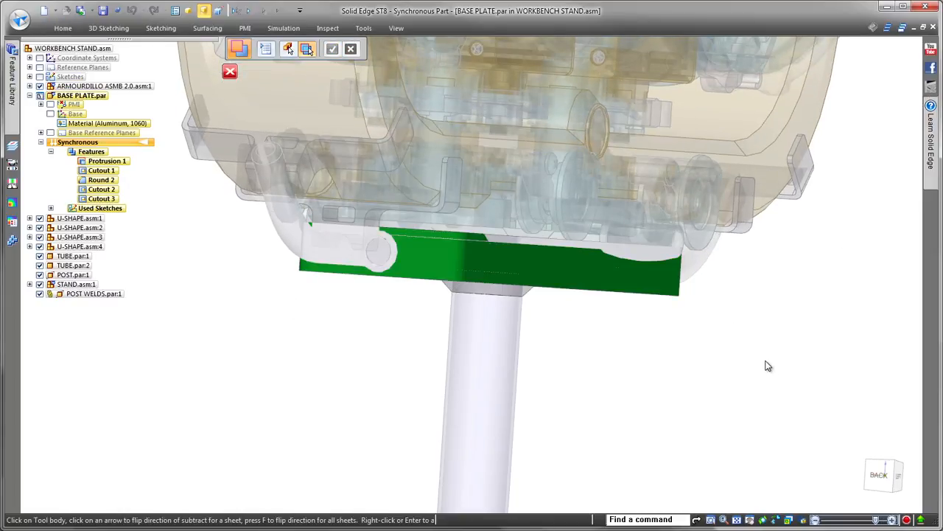
middle_drag(764, 364, 838, 378)
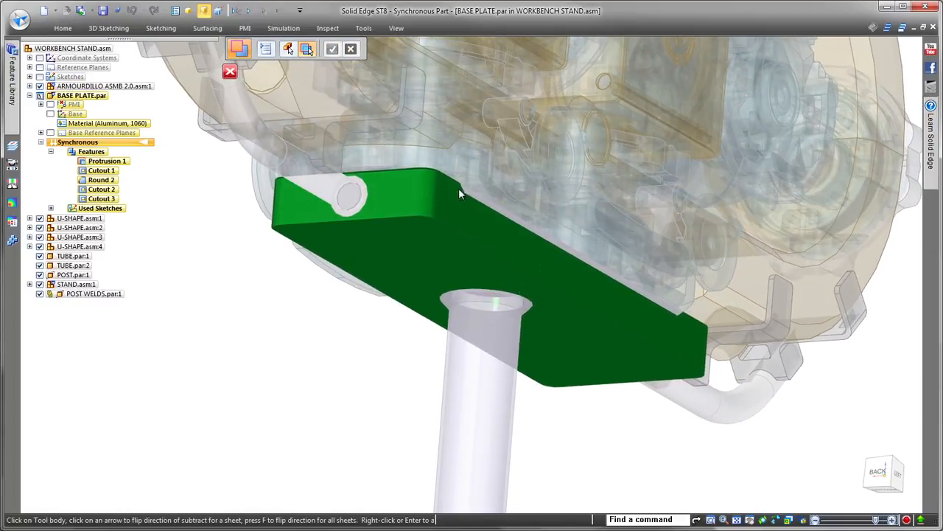
click(477, 187)
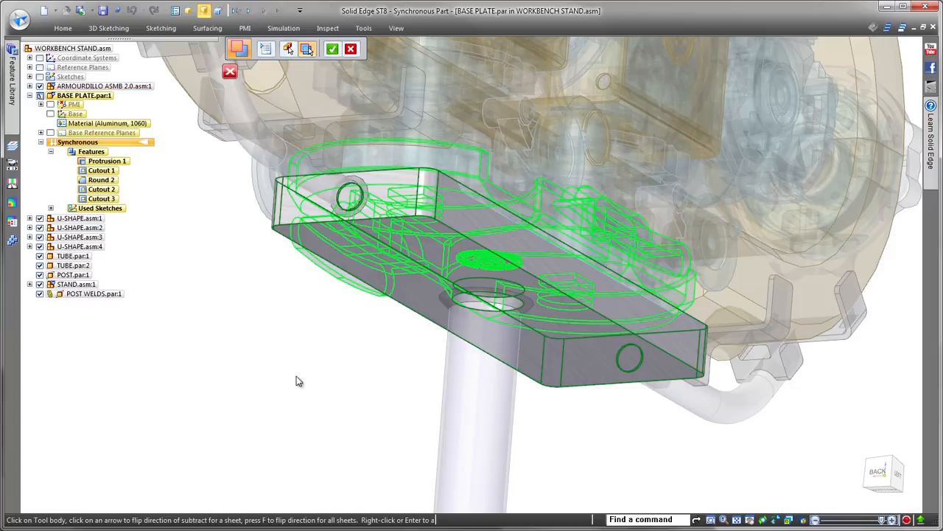
right_click(249, 374)
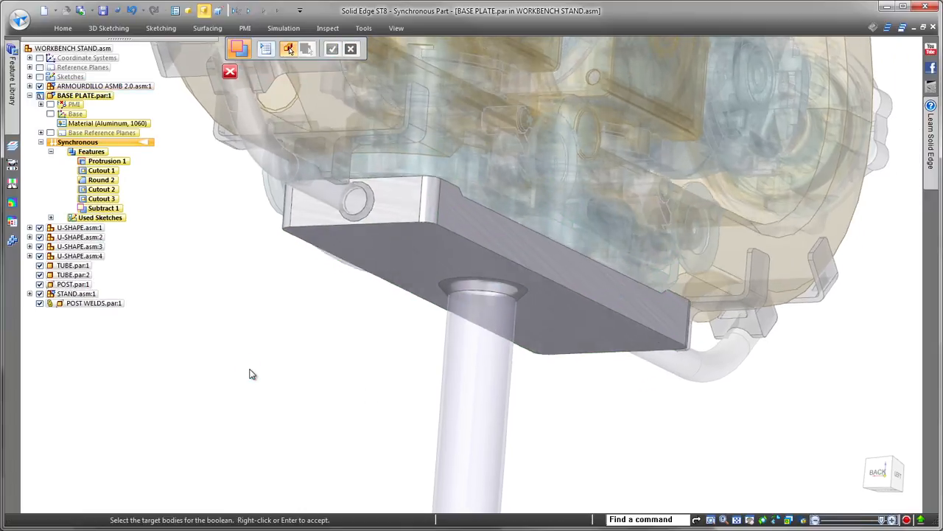
- Hide the ARMOURDILLO assembly and show the assembly sketches above the base plate
click(41, 87)
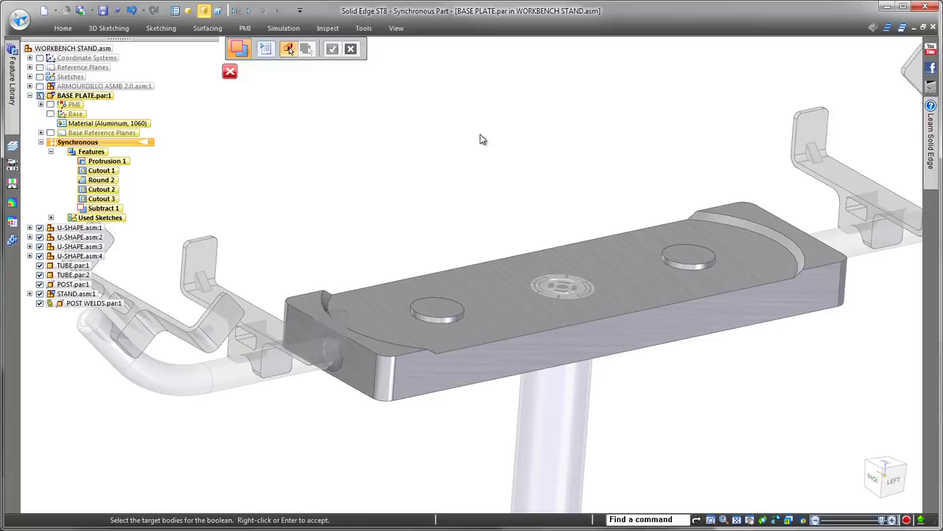
key(Escape)
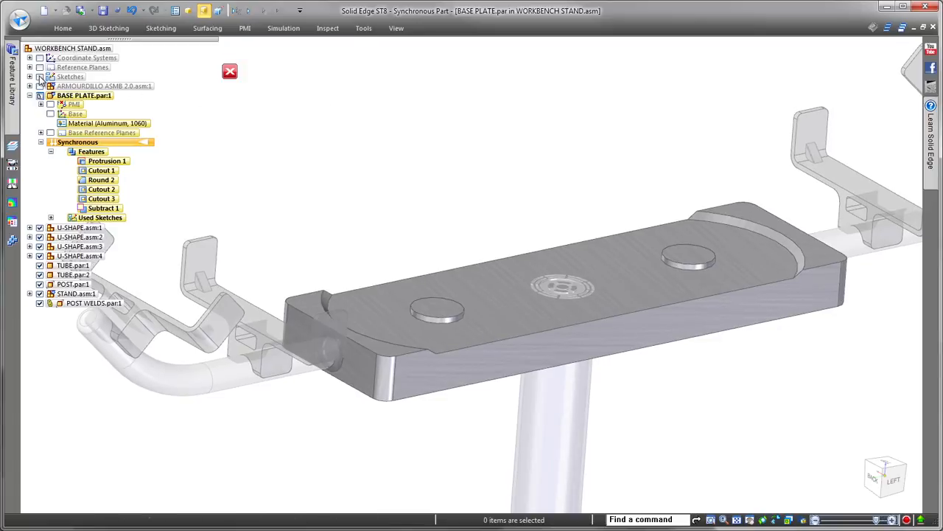
click(40, 76)
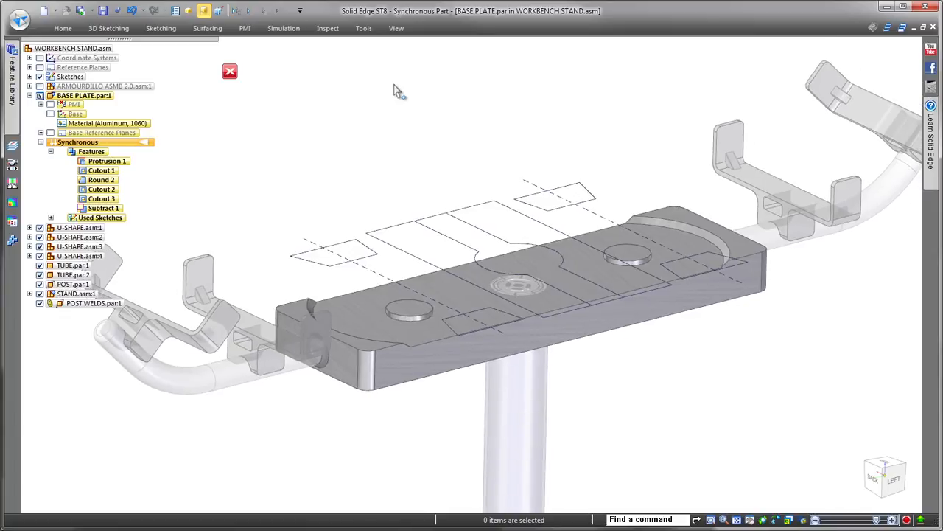
- Extrude the central curved sketch profile as a cut into the base plate's top, and hide the sketches and PMI dimensions
click(62, 28)
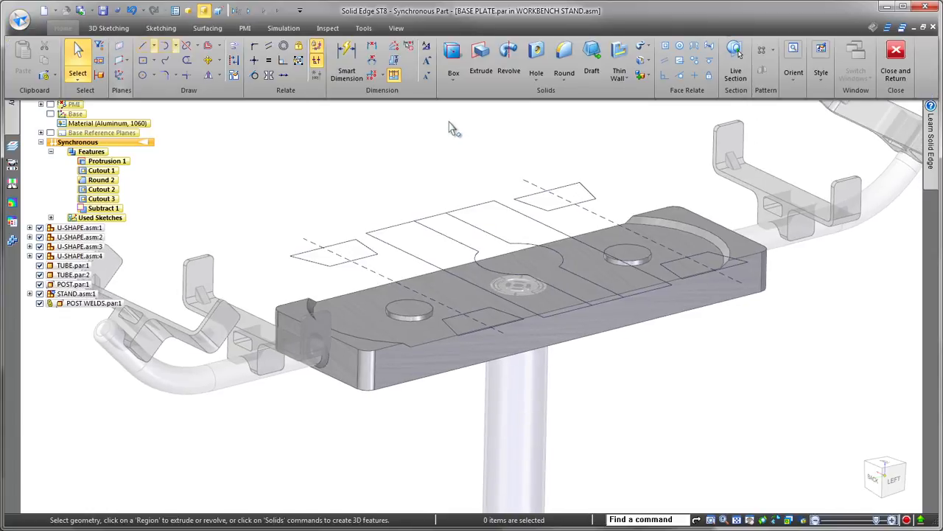
click(480, 56)
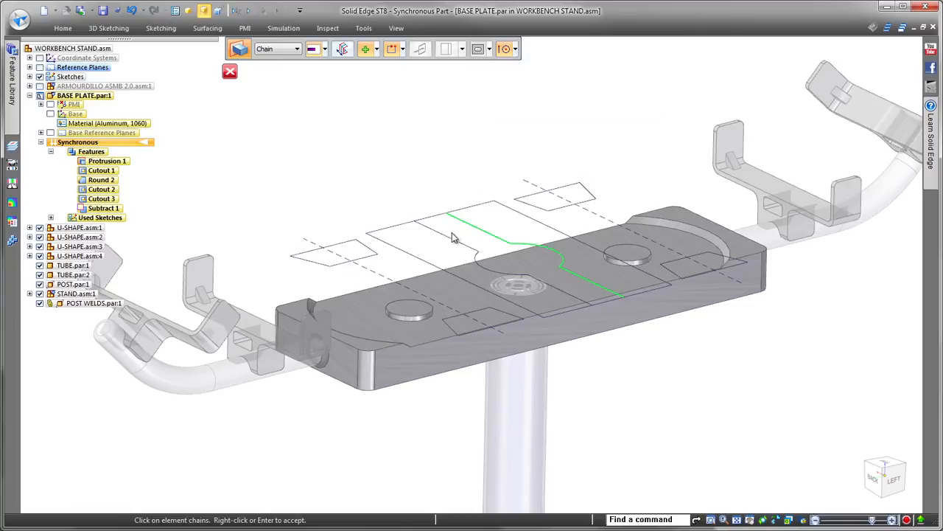
click(606, 303)
right_click(652, 358)
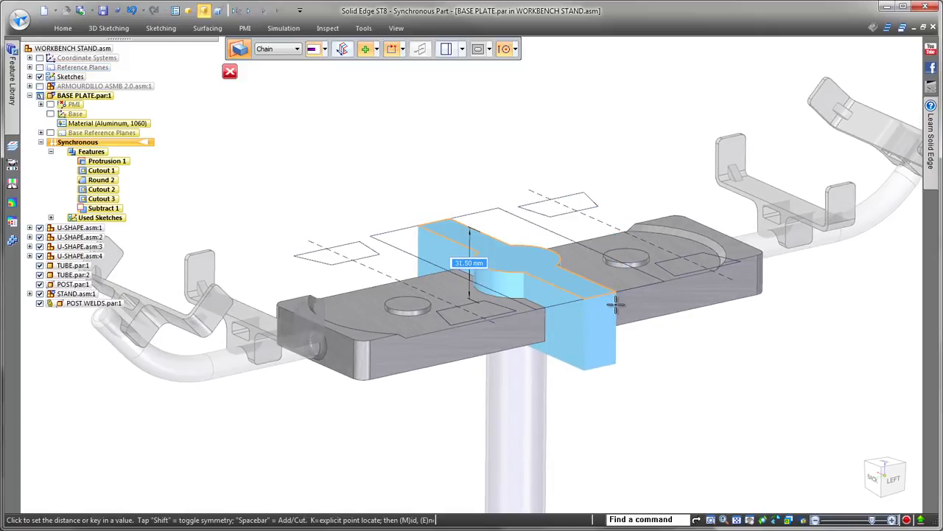
key(space)
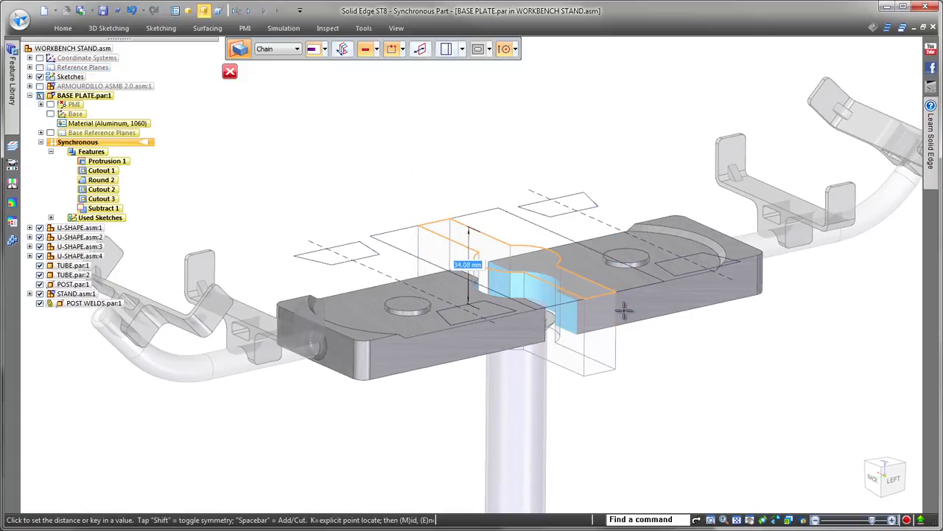
click(625, 316)
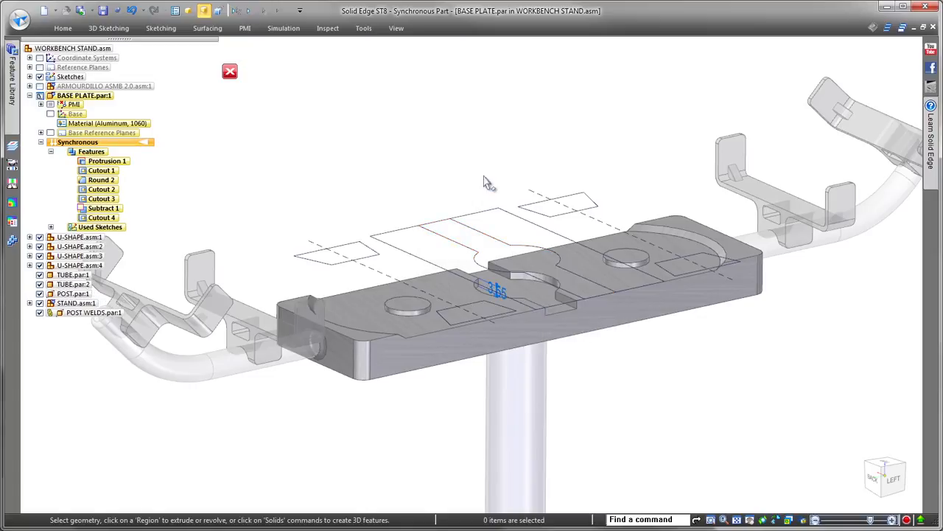
click(40, 77)
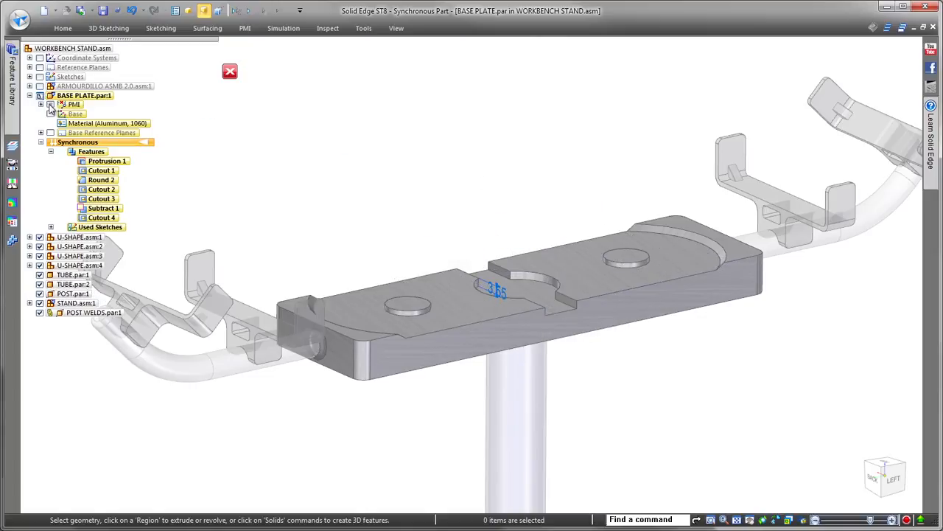
middle_drag(558, 102, 516, 111)
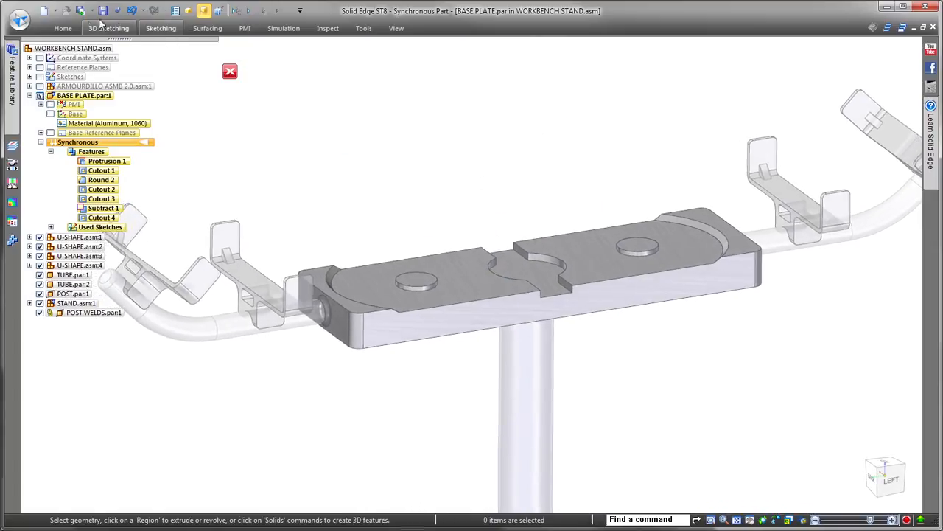
- Round the edges of the central recess in the base plate using face selection
click(63, 29)
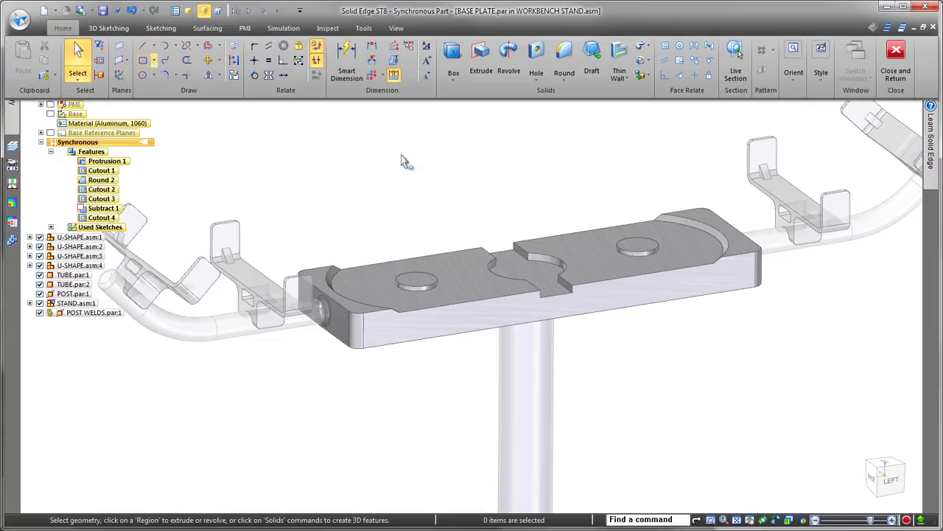
click(566, 61)
middle_drag(600, 95, 481, 245)
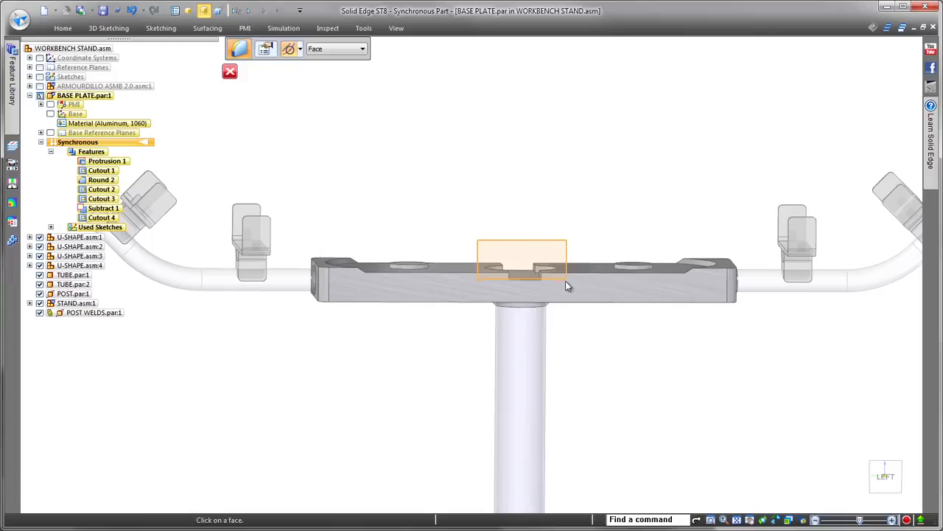
click(582, 267)
middle_drag(579, 151, 576, 129)
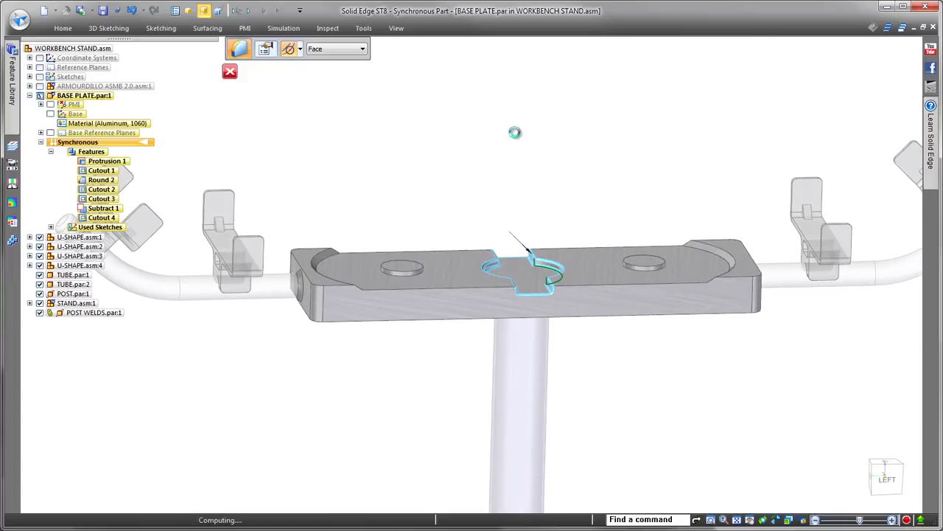
middle_drag(516, 136, 574, 103)
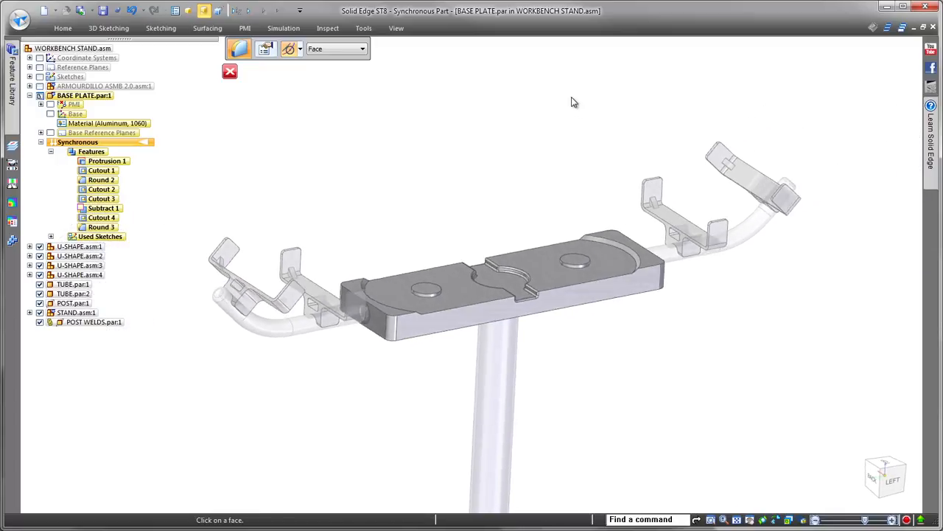
- Return to the assembly with the ARMOURDILLO shown again and apply the Stand display configuration
click(230, 72)
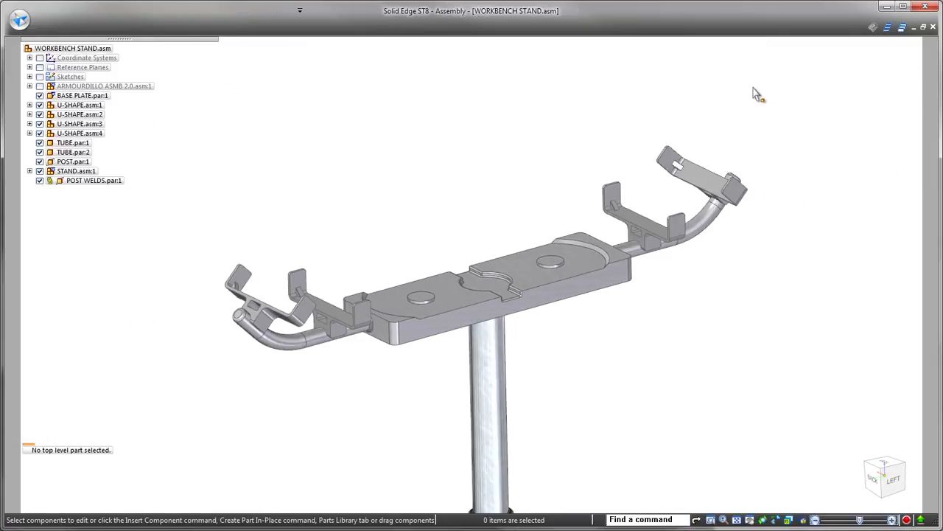
click(40, 86)
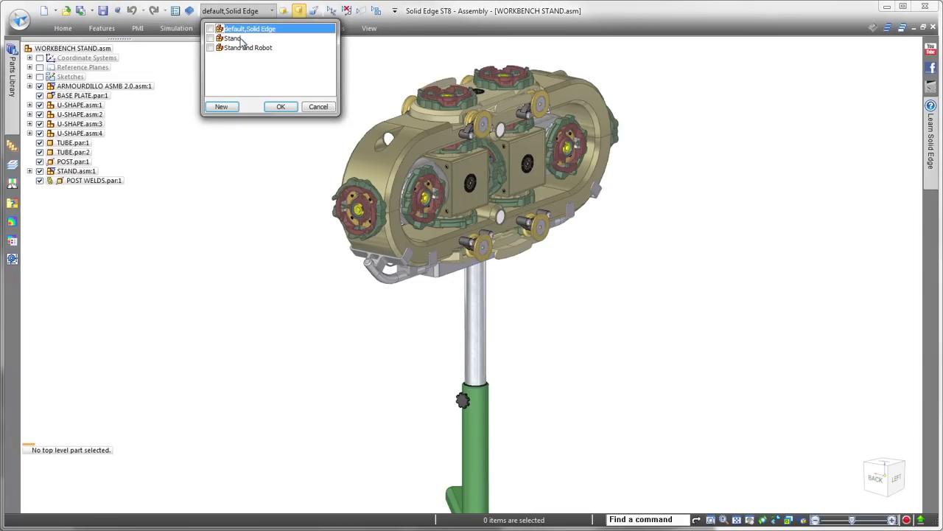
click(292, 106)
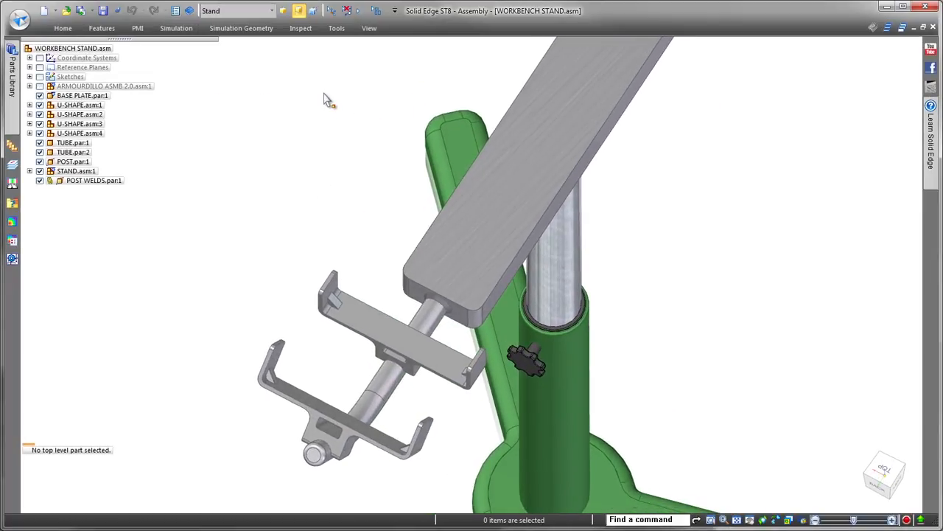
- Create a Steel part in place from the ISO WELD BEADS Part.par template and save it as FIXTURE WELDS in the WELD FIXTURE folder
click(63, 28)
click(272, 63)
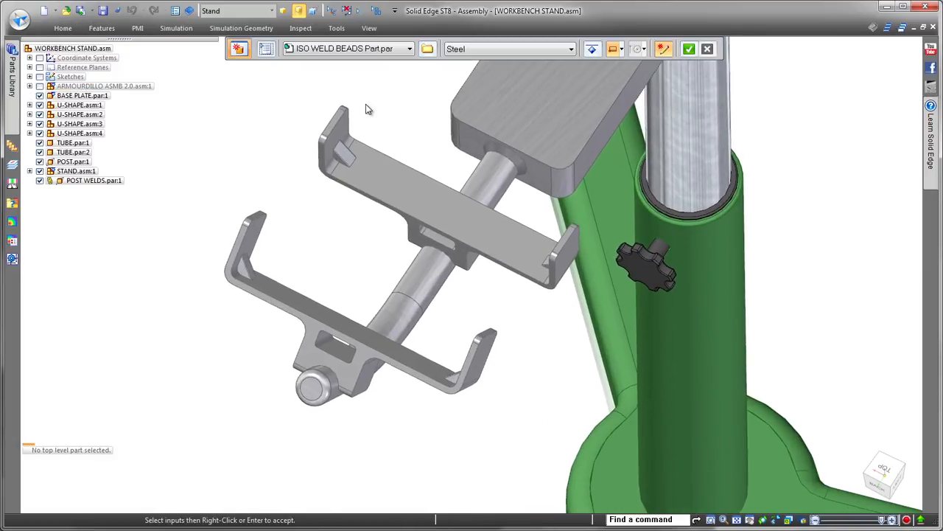
click(429, 50)
double_click(438, 192)
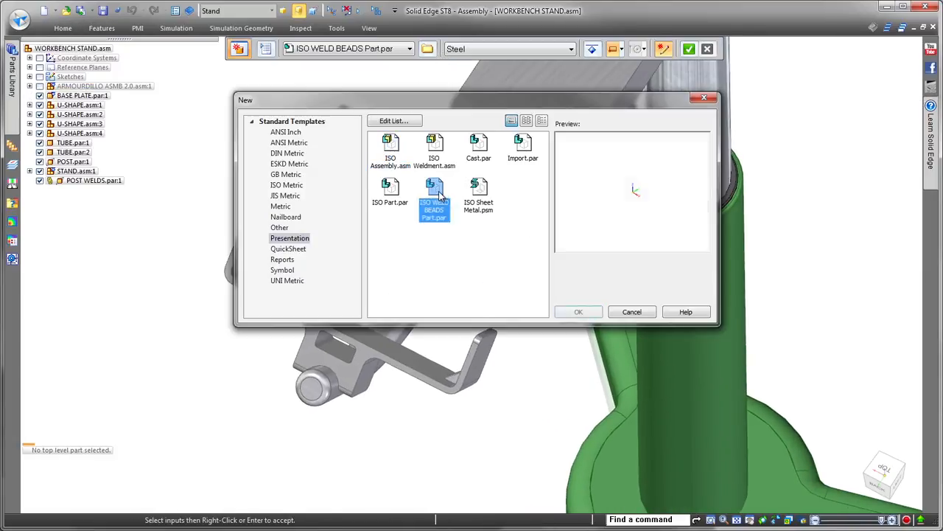
click(689, 49)
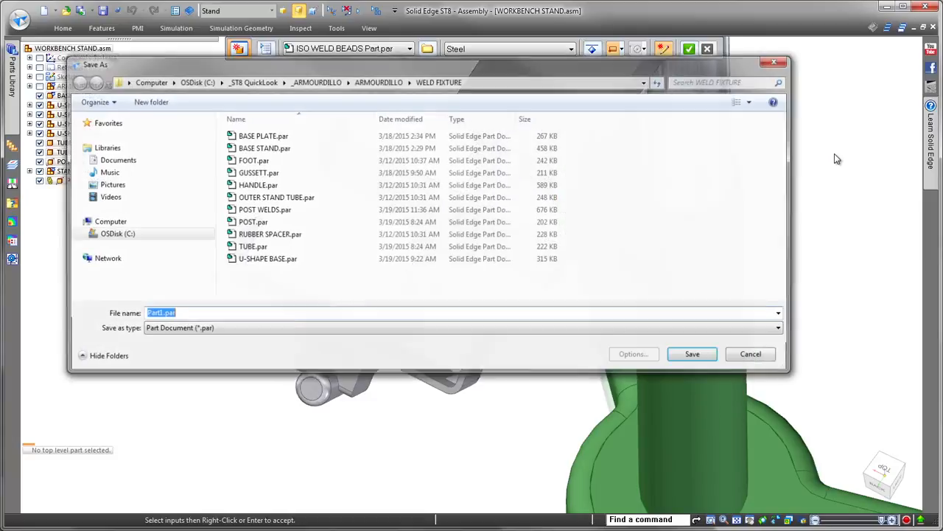
text(FIXTURE WELDS)
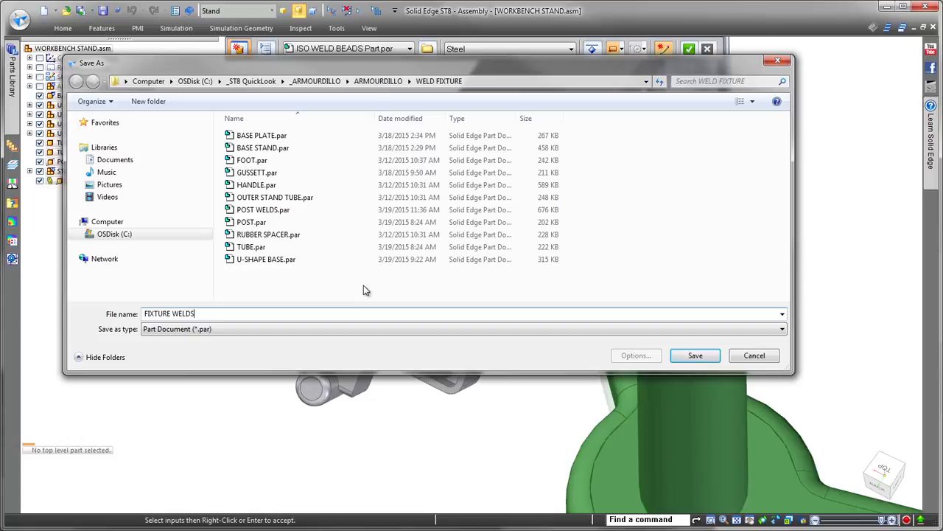
click(693, 355)
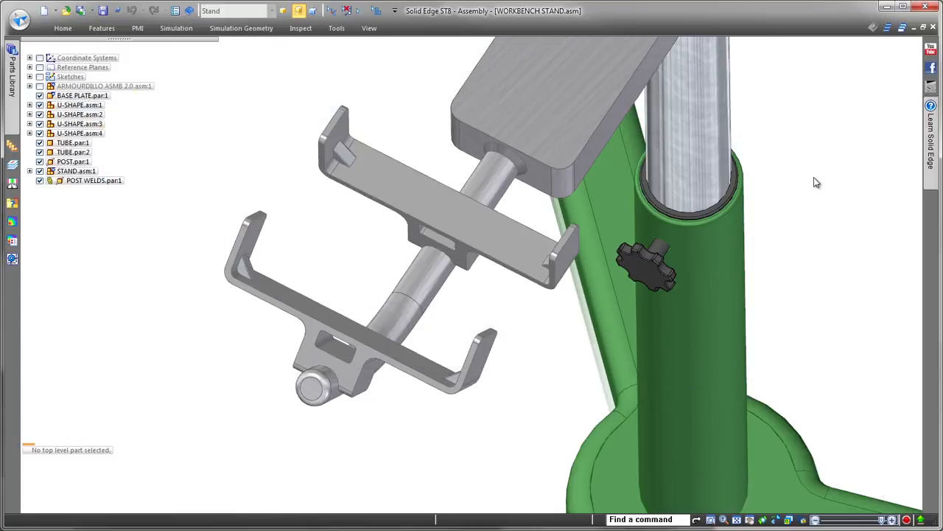
- Add a fillet weld with 3 mm base thickness between the bent tube and the outermost U-shaped bracket
click(74, 32)
click(641, 46)
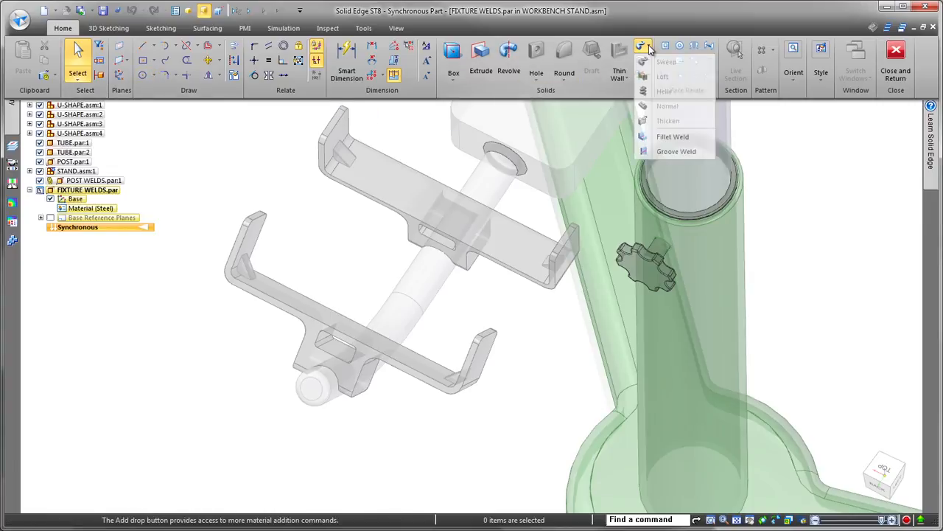
click(680, 130)
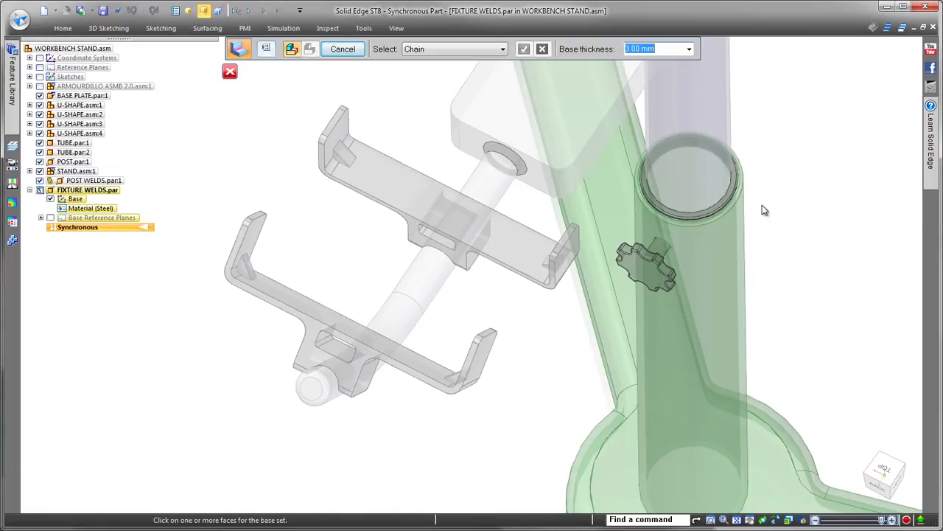
click(334, 396)
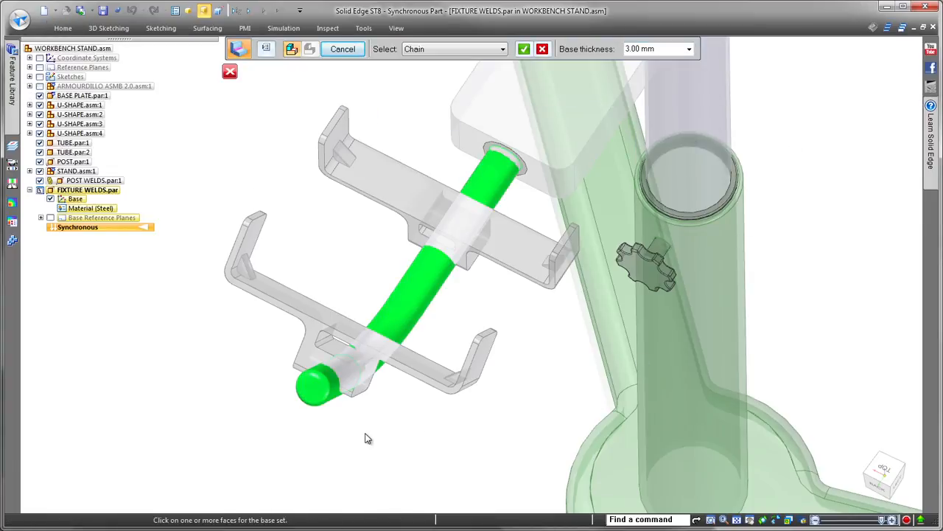
right_click(365, 437)
click(309, 348)
right_click(199, 349)
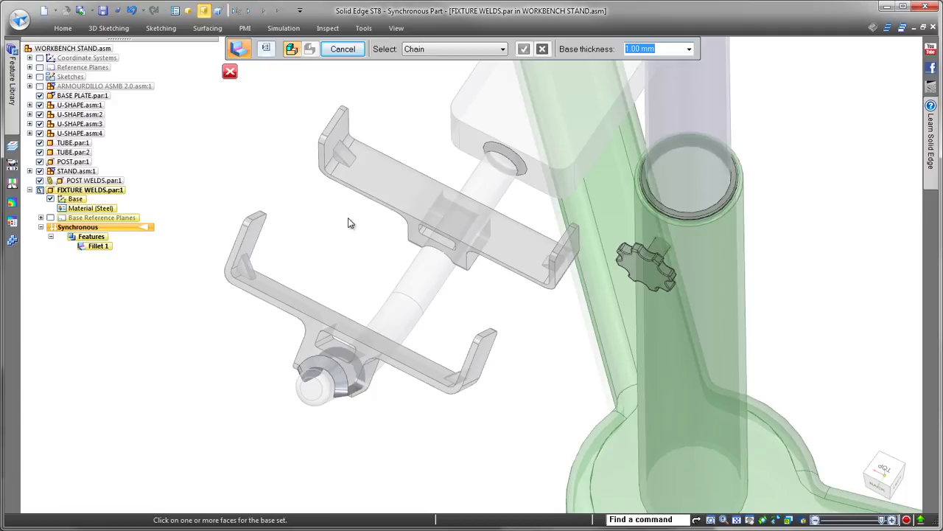
- Add a fillet weld with 1 mm base thickness around both gussets of the same bracket, save the part and return to the assembly
click(313, 304)
right_click(284, 261)
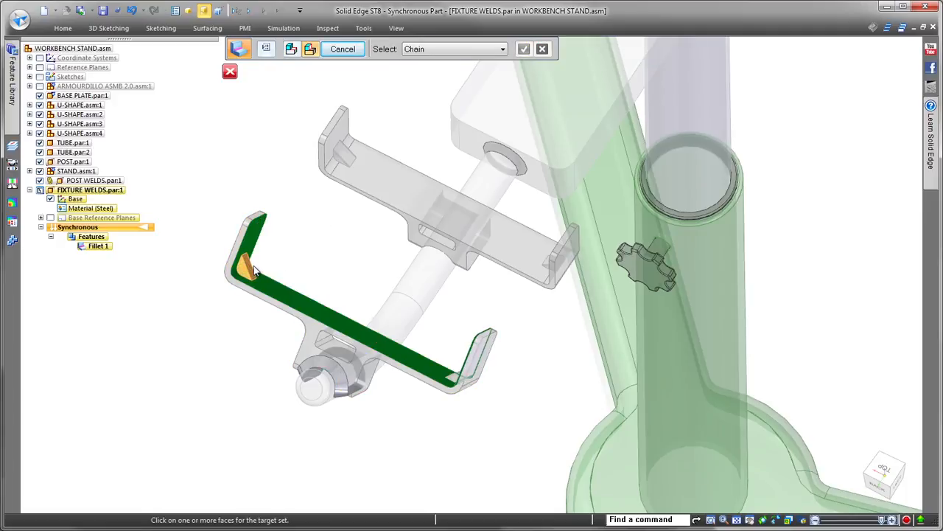
right_click(455, 375)
click(514, 391)
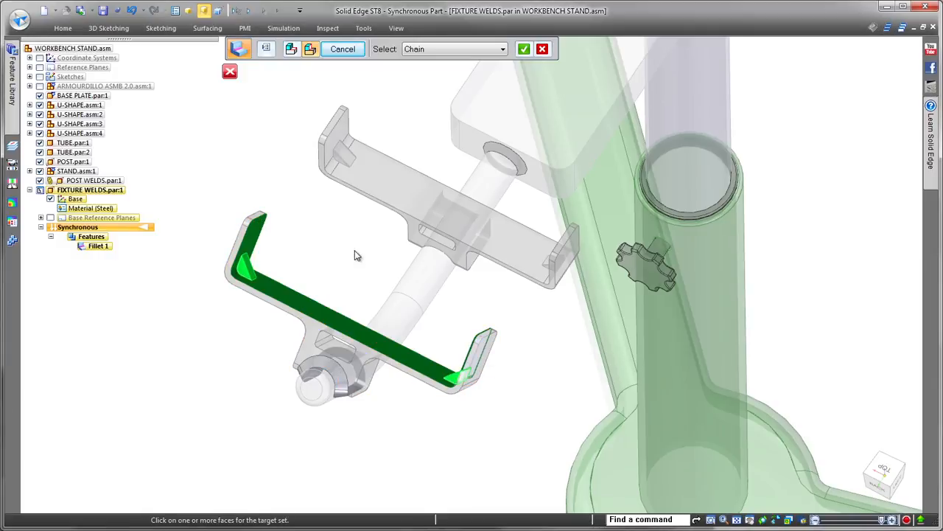
right_click(325, 232)
right_click(324, 232)
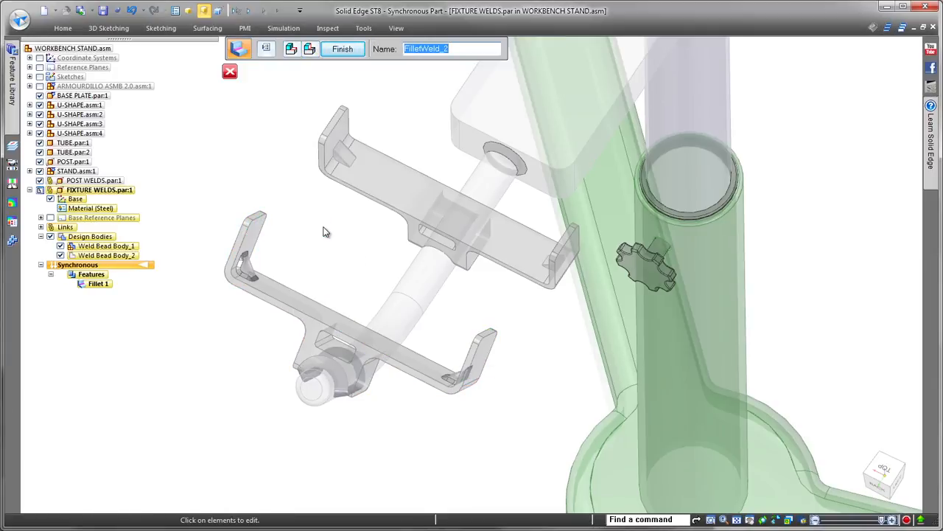
right_click(325, 231)
key(Escape)
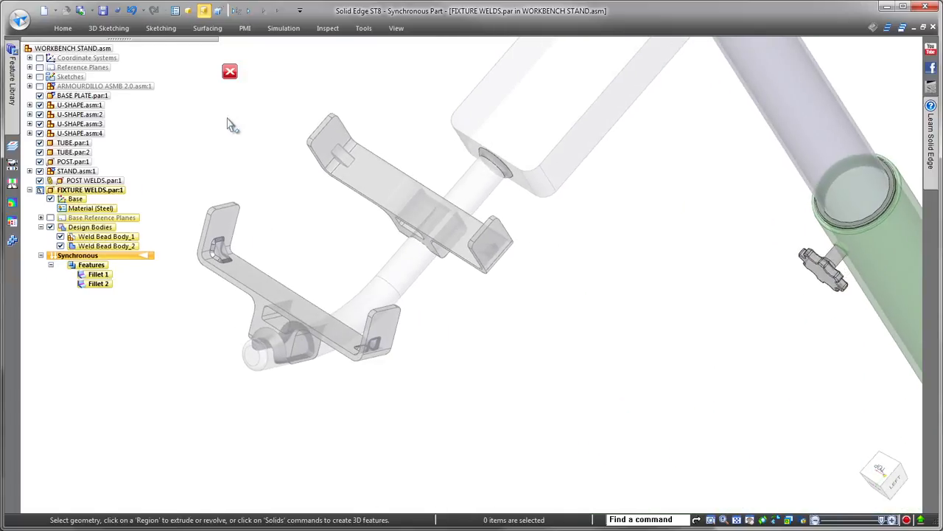
click(102, 12)
click(230, 72)
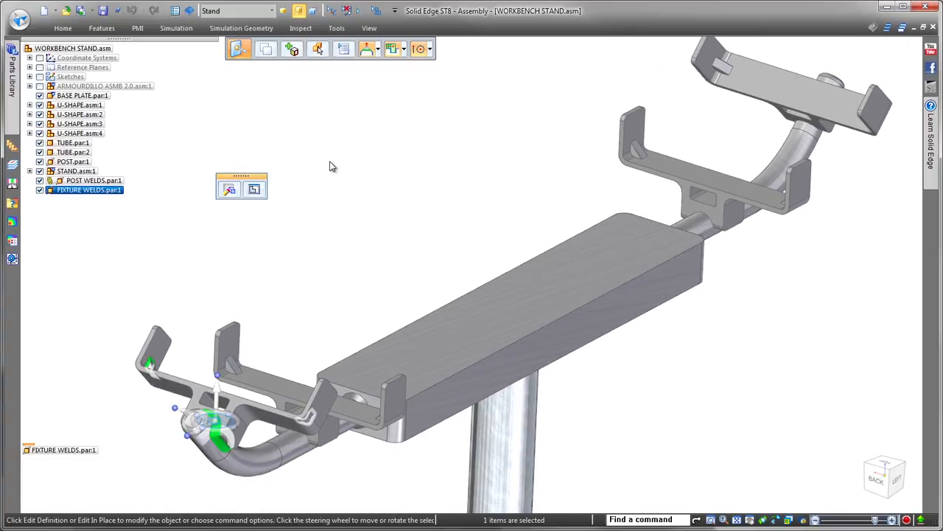
- Duplicate the FIXTURE WELDS part from U-SHAPE.asm:4 onto all matching U-SHAPE occurrences
click(57, 29)
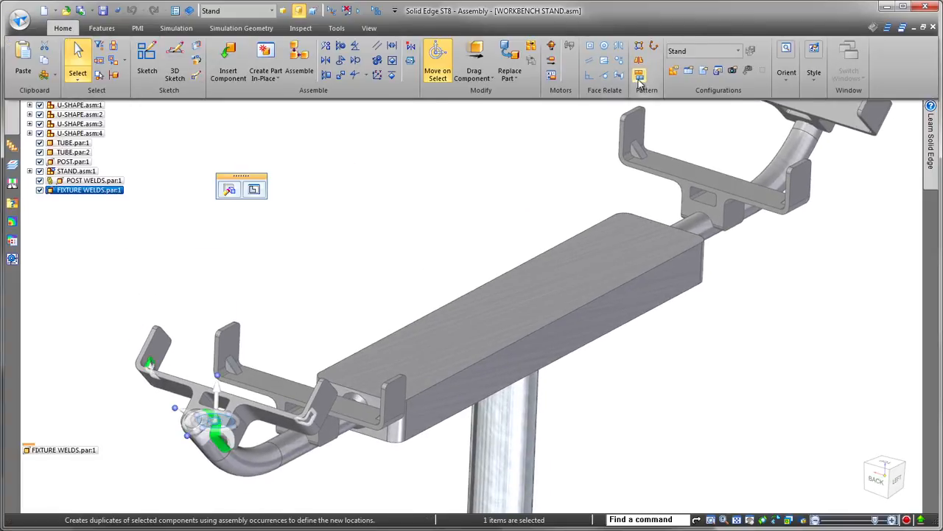
click(639, 75)
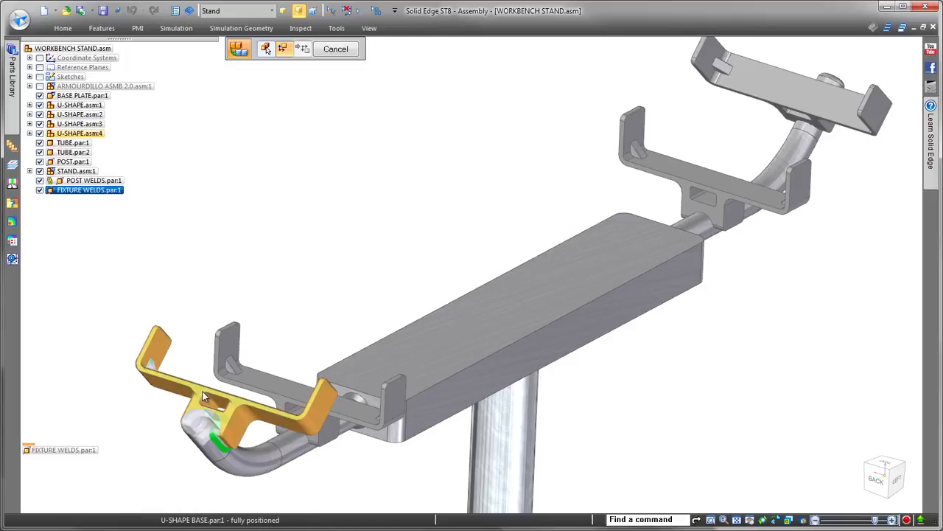
click(225, 379)
click(376, 51)
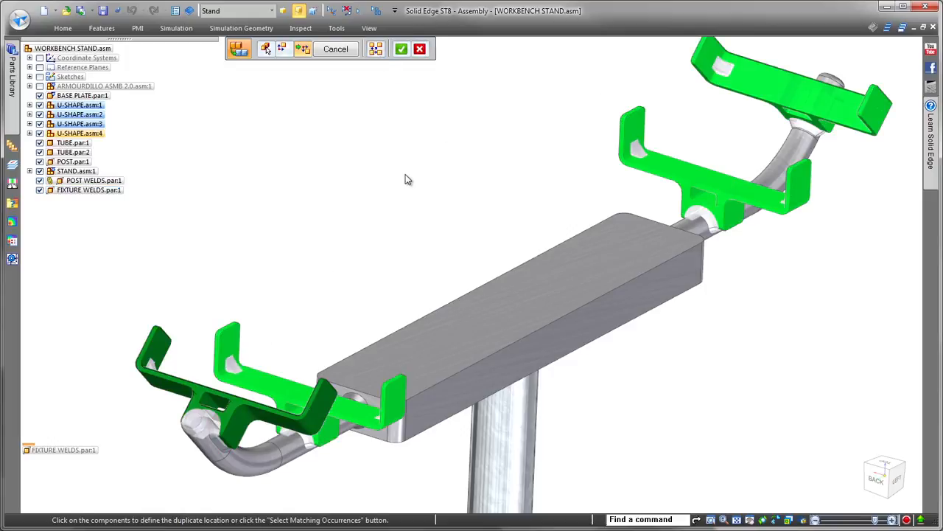
right_click(406, 179)
right_click(405, 179)
key(Escape)
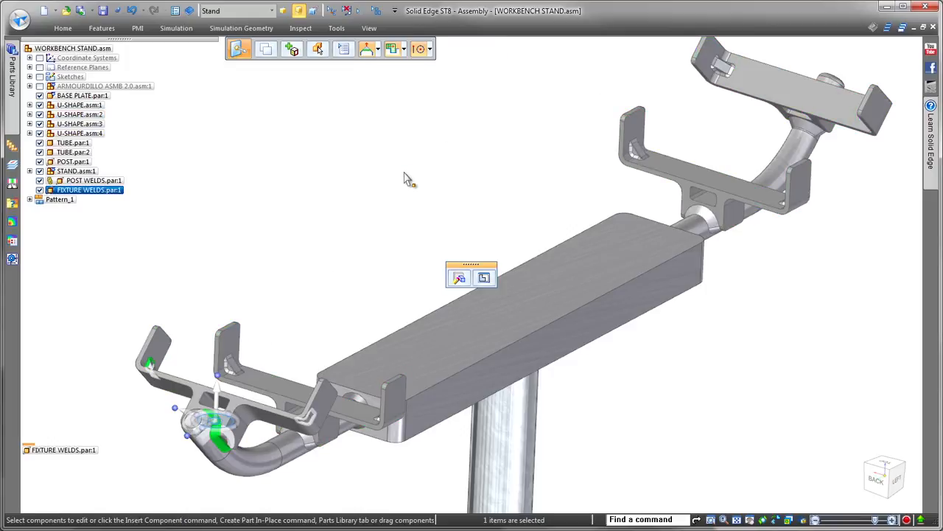
key(Escape)
- Create a drawing of the active stand model and place an end elevation of the stand in the left part of the sheet
scroll(406, 168, down, 2)
middle_drag(406, 167, 418, 133)
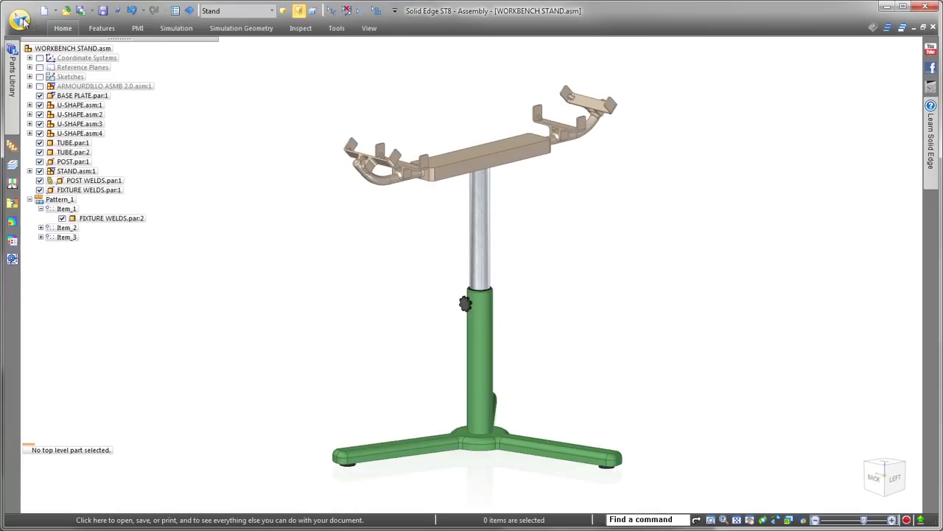
click(20, 19)
mouse_move(41, 45)
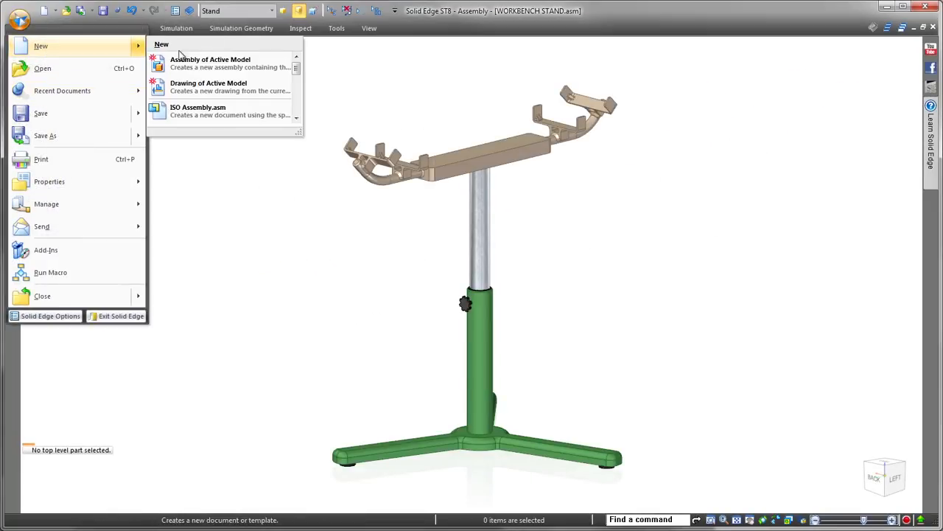
click(209, 86)
click(463, 293)
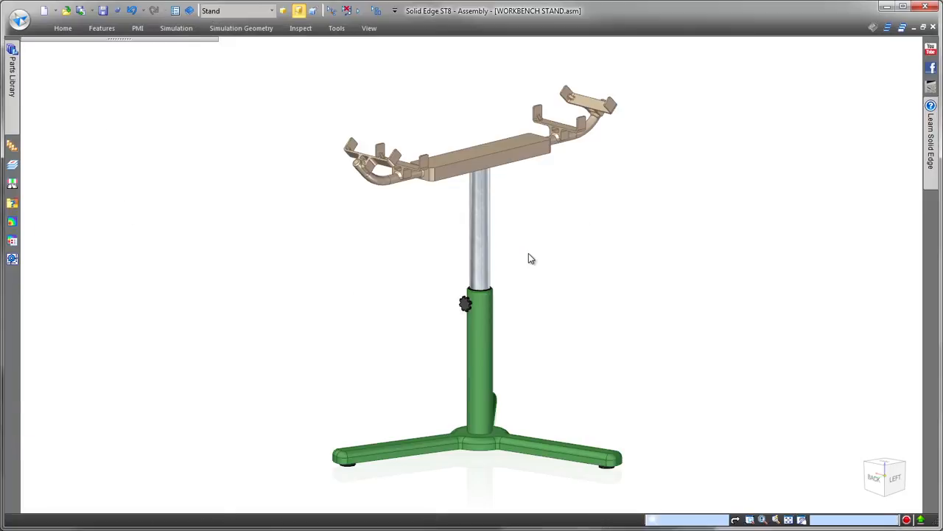
click(559, 50)
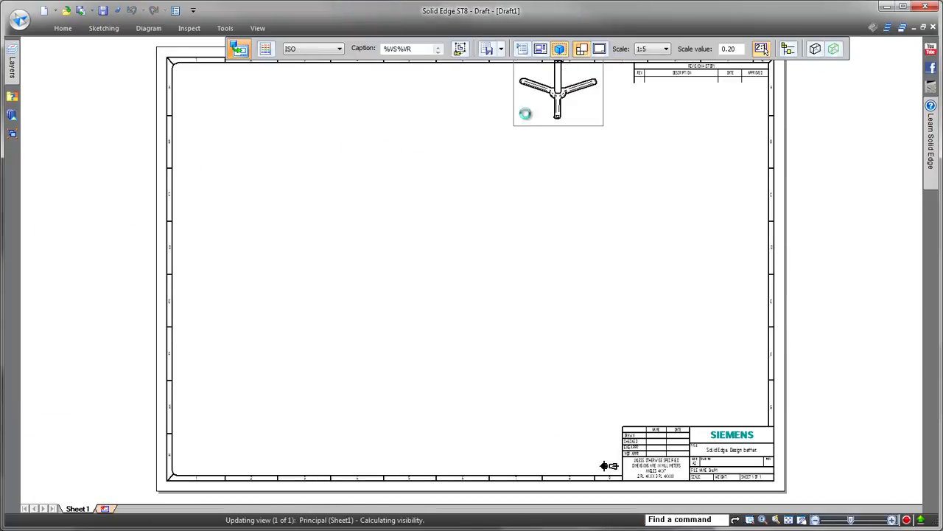
click(310, 264)
right_click(547, 230)
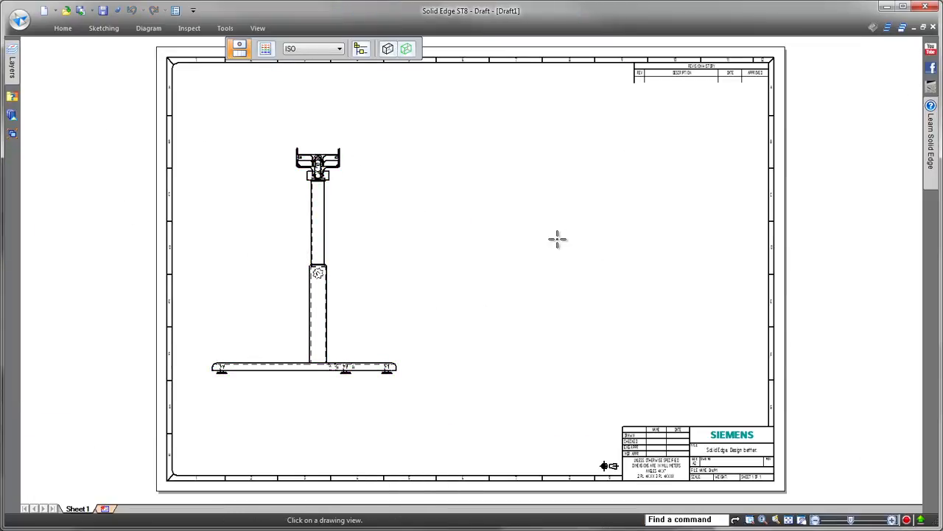
- Define a vertical cutting plane through the centre of the bracket and base plate area in the elevation view
right_drag(557, 238, 556, 267)
click(287, 227)
scroll(301, 229, up, 3)
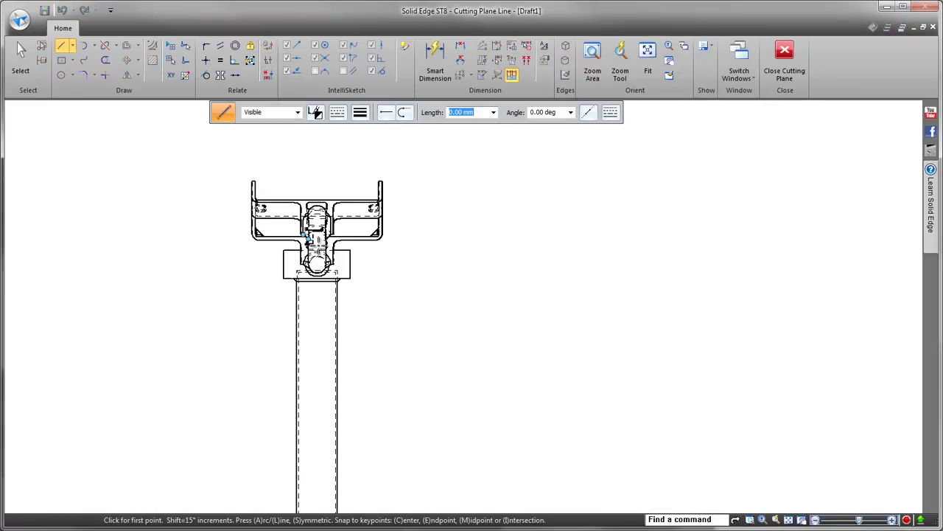
click(317, 306)
click(317, 156)
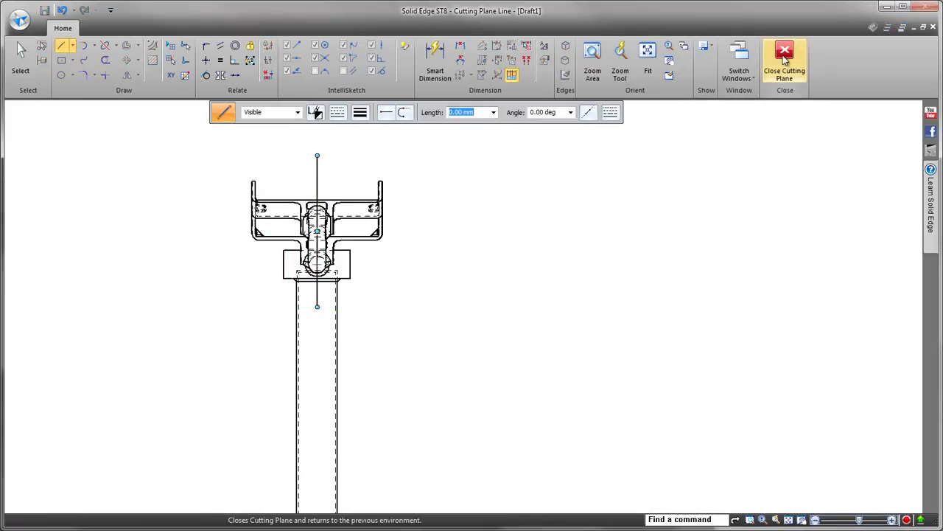
click(784, 59)
- Place a section view from cutting plane A-A to the right of the elevation view
right_drag(540, 150, 553, 196)
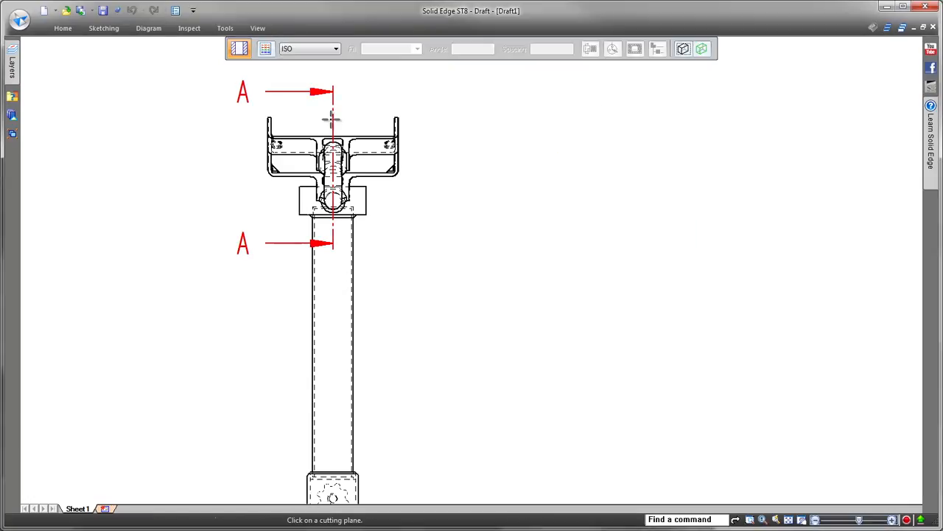
click(332, 118)
click(813, 120)
scroll(707, 192, down, 2)
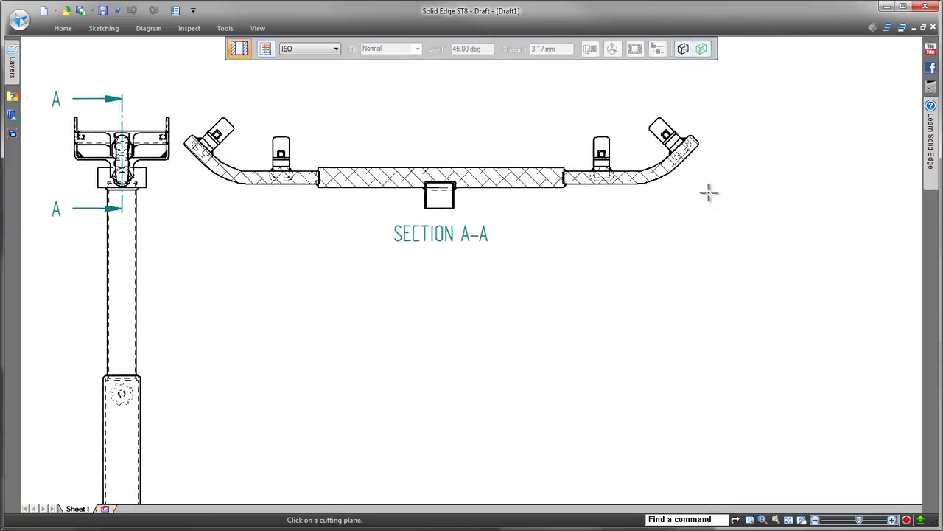
- Create a circular detail view of the right inner bracket's weld joint and place it below section A-A
right_click(723, 208)
click(701, 188)
click(597, 167)
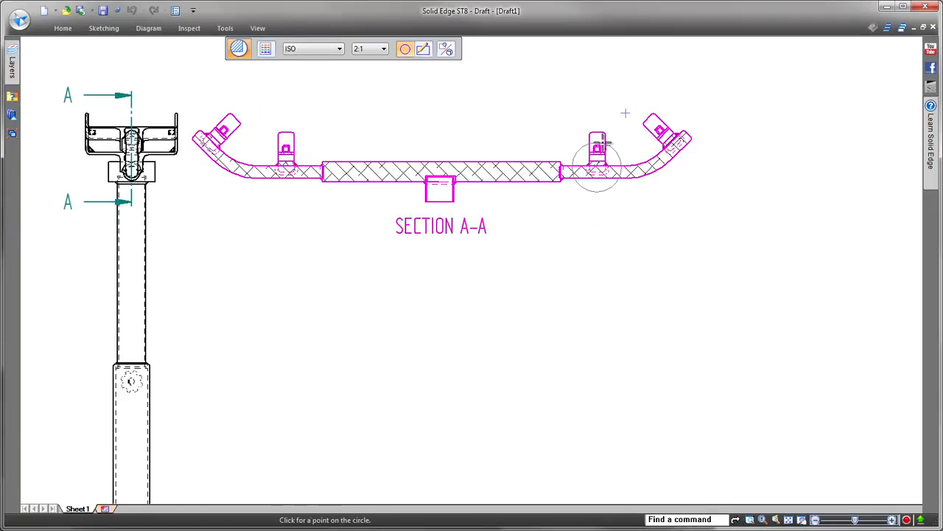
click(603, 143)
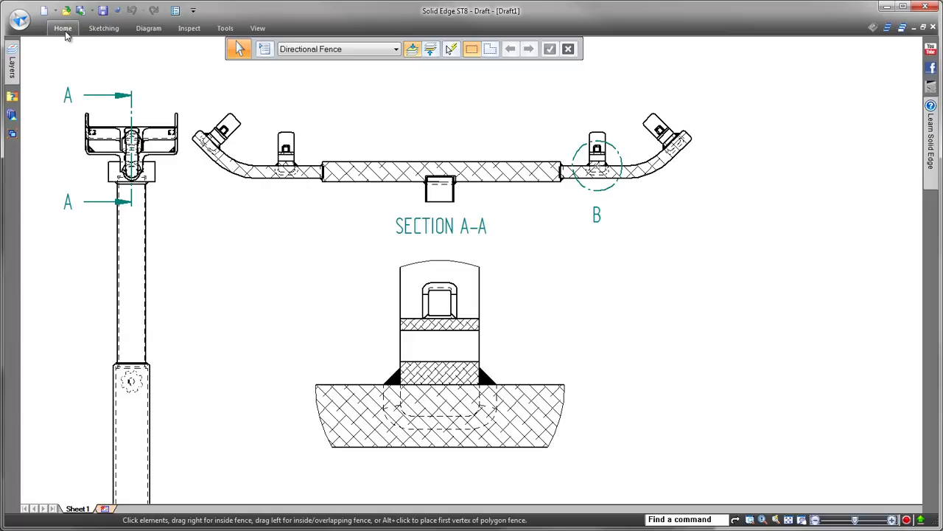
- Attach ANSI (mm) weld symbols to the right fillet bead in the detail view and to the post's left weld in section A-A
click(63, 29)
click(577, 46)
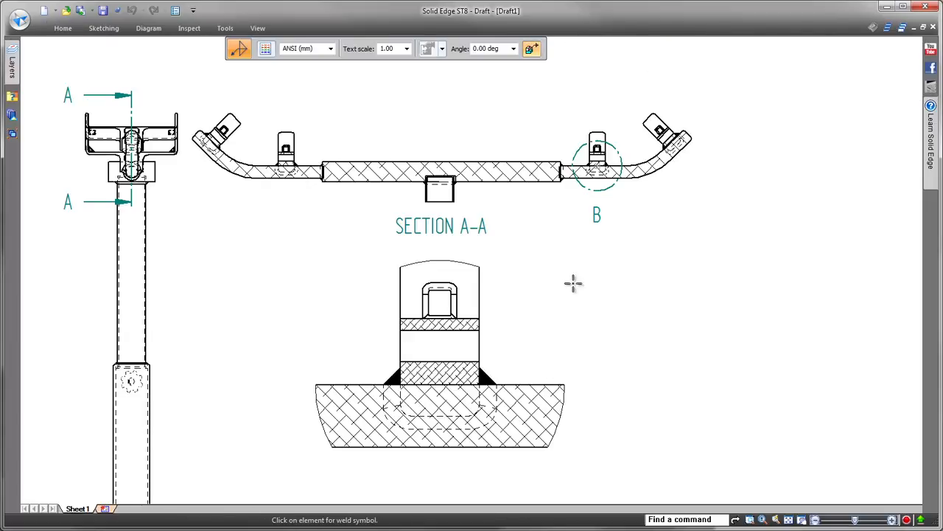
scroll(582, 295, up, 2)
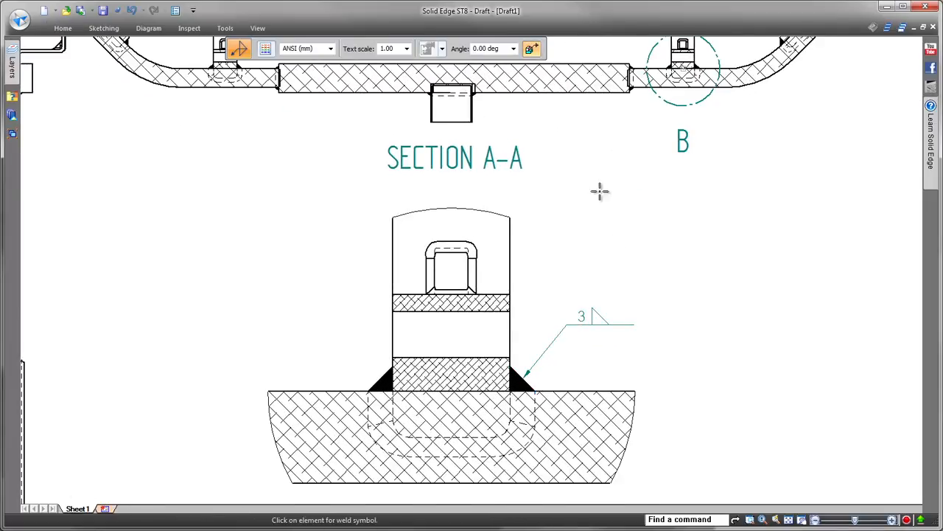
scroll(599, 192, up, 3)
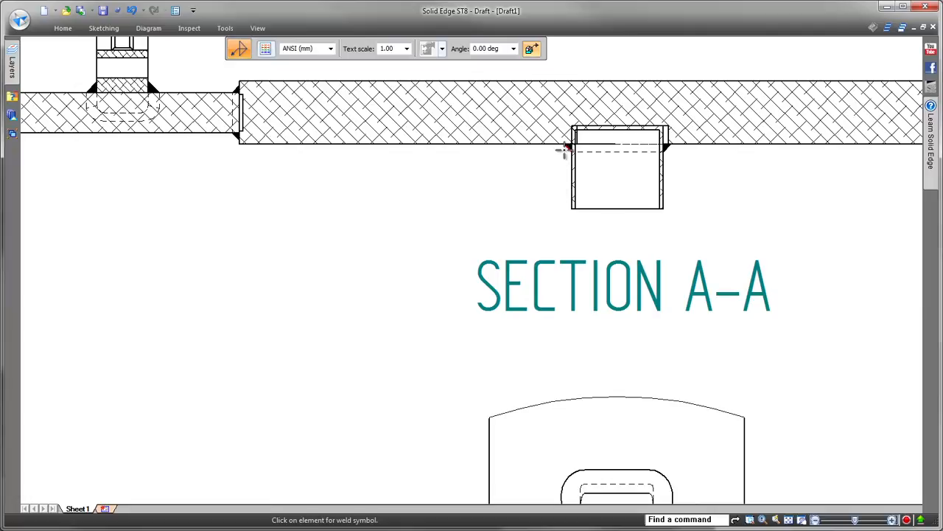
click(413, 283)
- Generate a parts list with balloons from section A-A using the Work Stand settings and place it to the right of detail B
scroll(833, 219, down, 5)
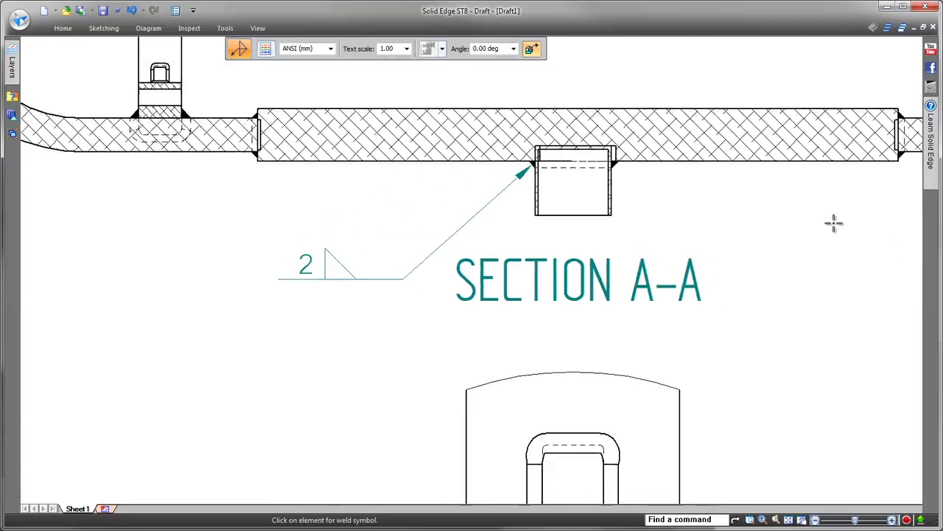
scroll(762, 254, down, 1)
middle_drag(813, 252, 722, 243)
right_drag(758, 247, 756, 196)
click(634, 146)
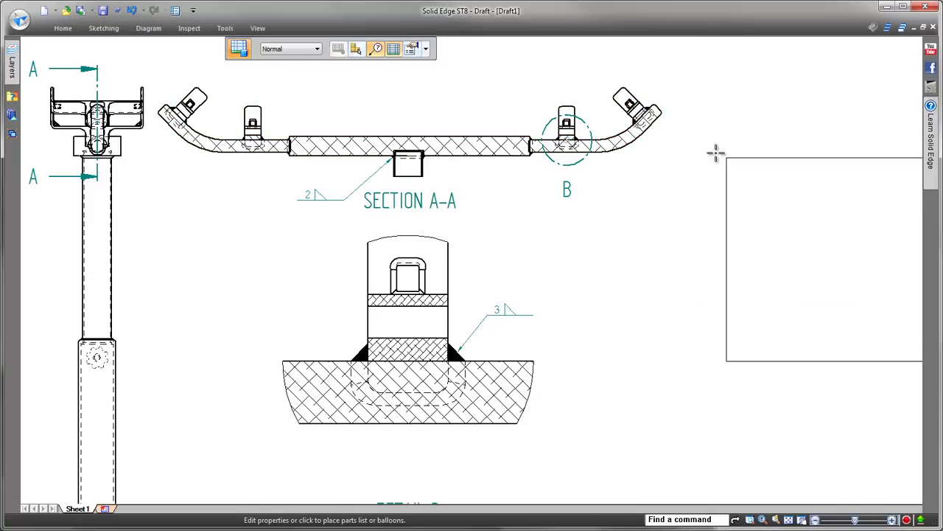
click(425, 49)
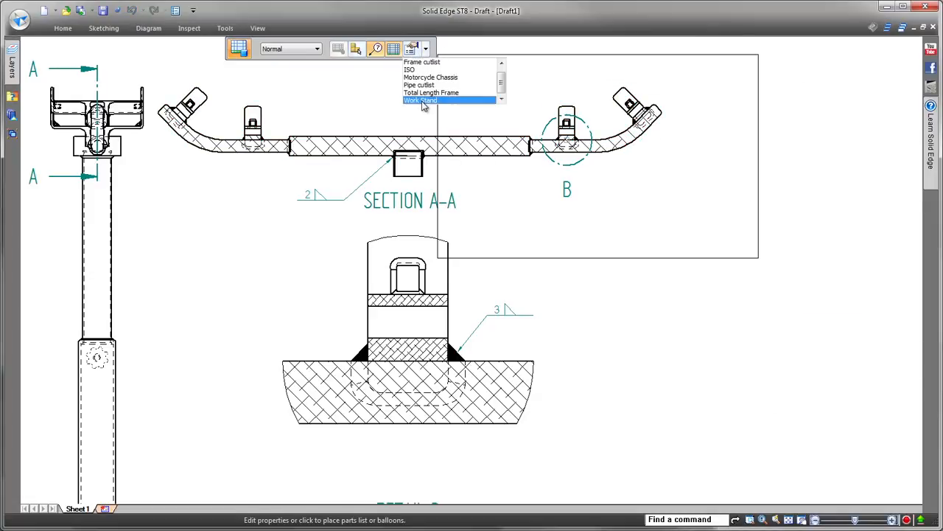
click(421, 100)
middle_drag(547, 220, 372, 215)
scroll(391, 216, down, 2)
middle_drag(405, 243, 405, 215)
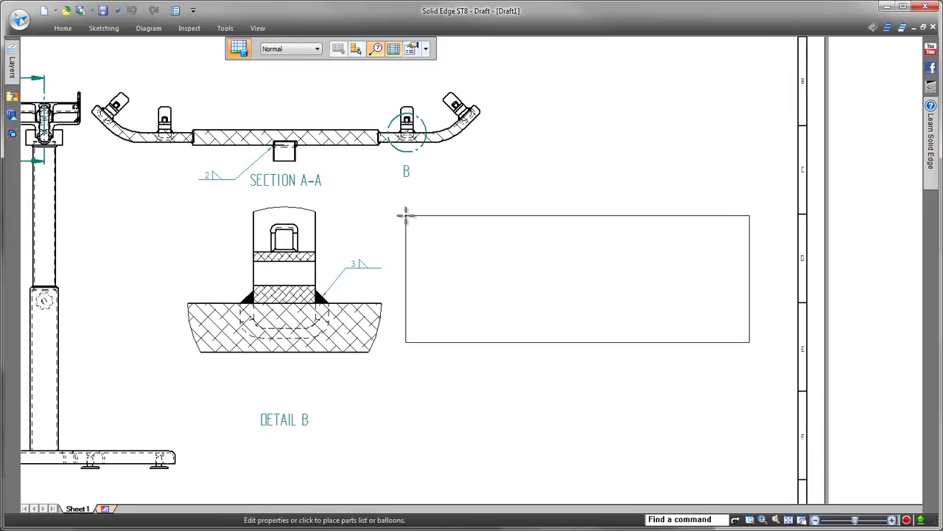
click(409, 197)
scroll(685, 111, up, 2)
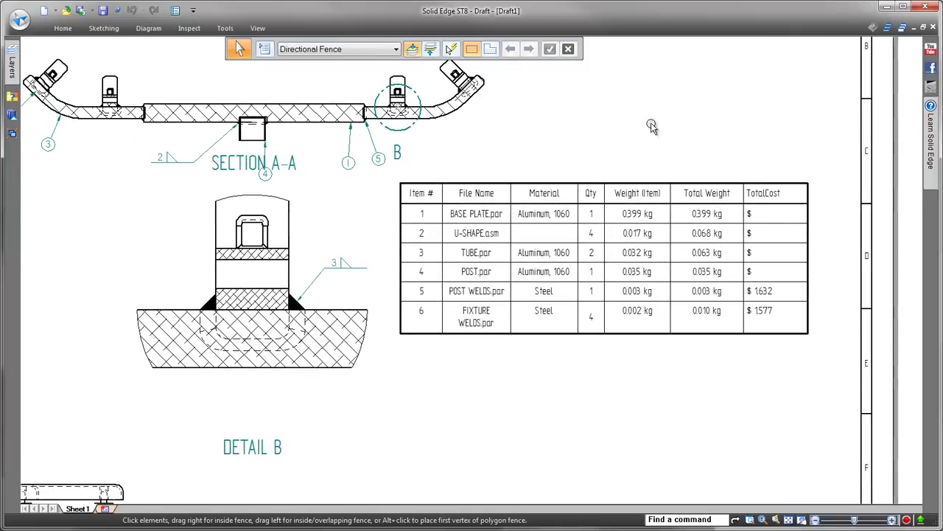
- Move the post's item 4 balloon clear of the SECTION A-A caption
click(266, 175)
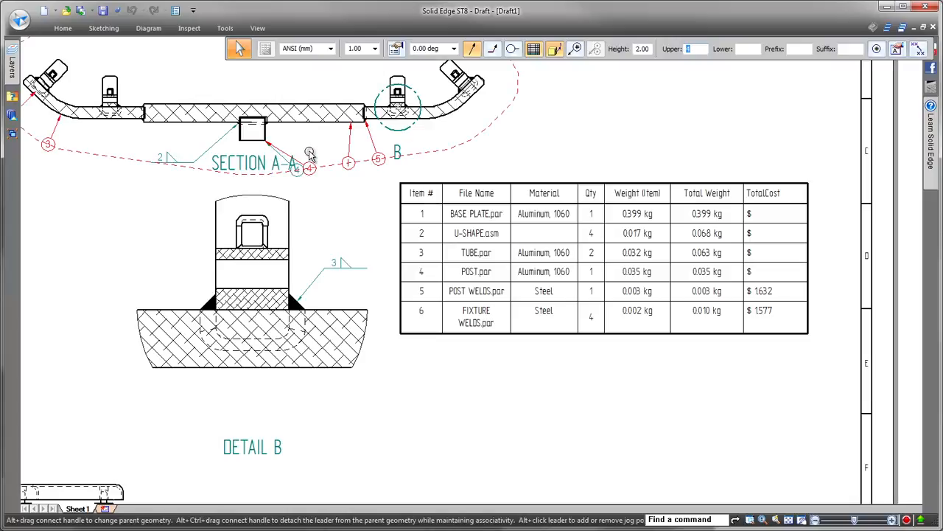
click(865, 107)
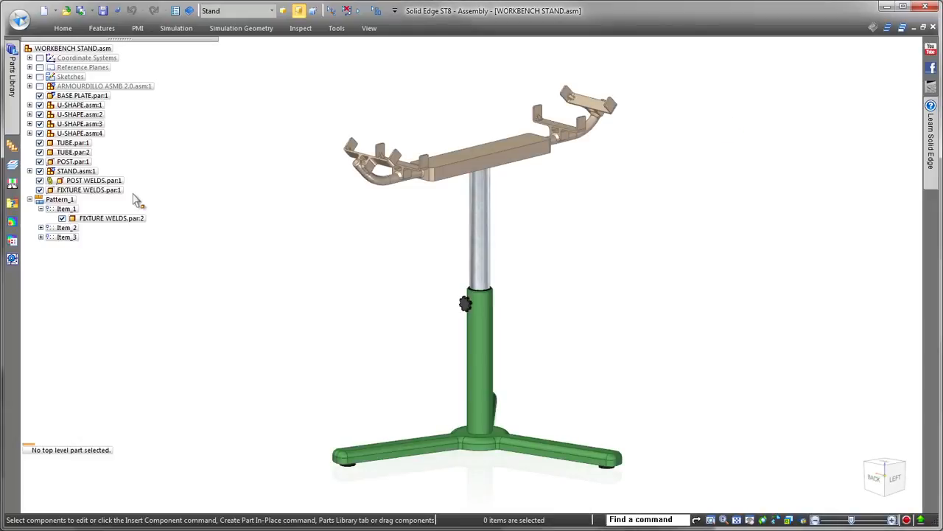
- Switch to the WORKBENCH STAND assembly and open POST WELDS.par for in-place editing
click(93, 180)
click(253, 185)
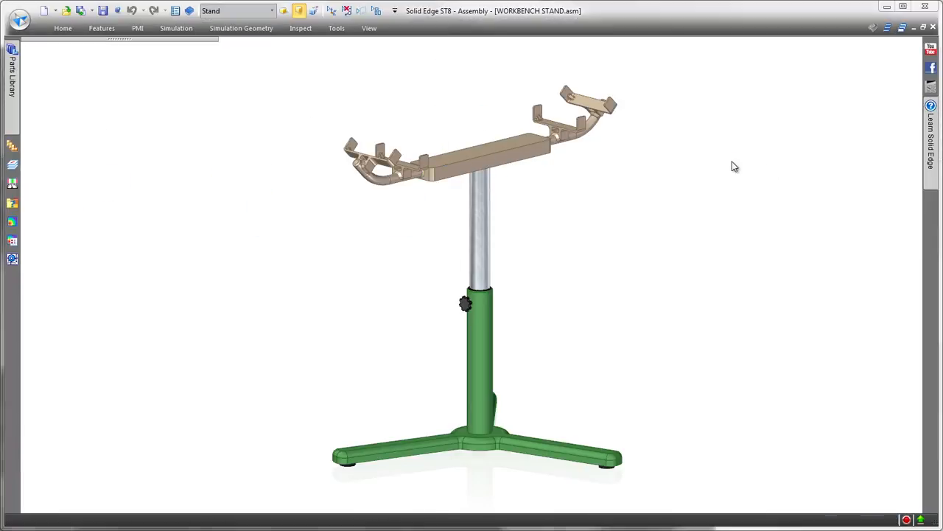
middle_drag(739, 160, 752, 111)
scroll(737, 111, up, 6)
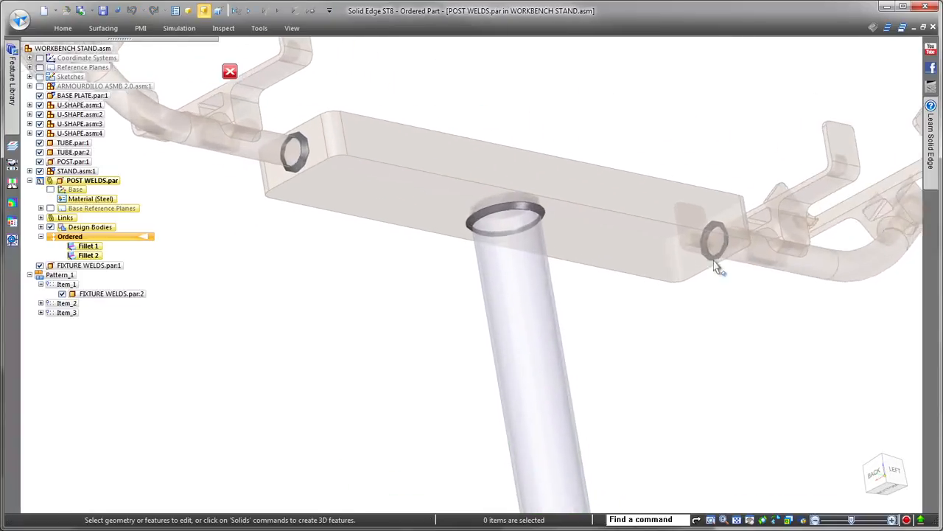
- Set the base thickness of the fillet weld around the post to 6 mm, save the part and leave in-place editing
click(485, 333)
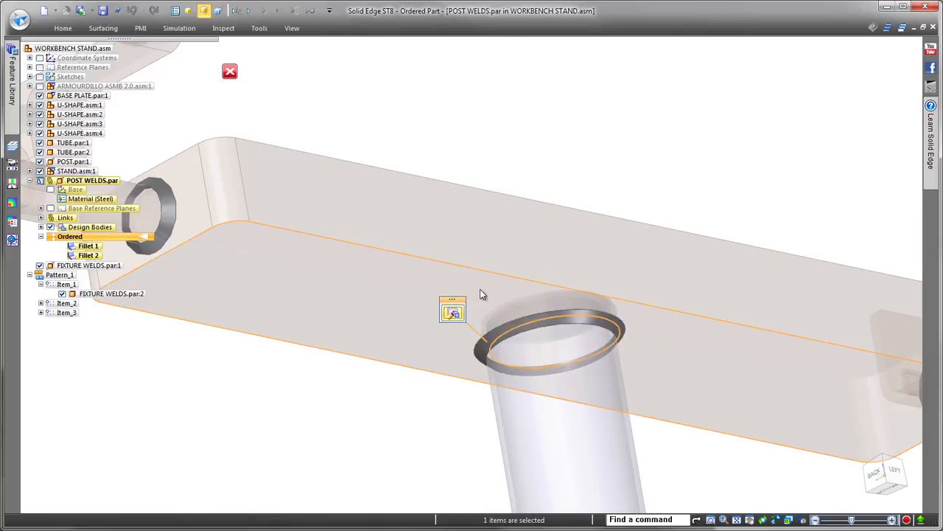
click(267, 50)
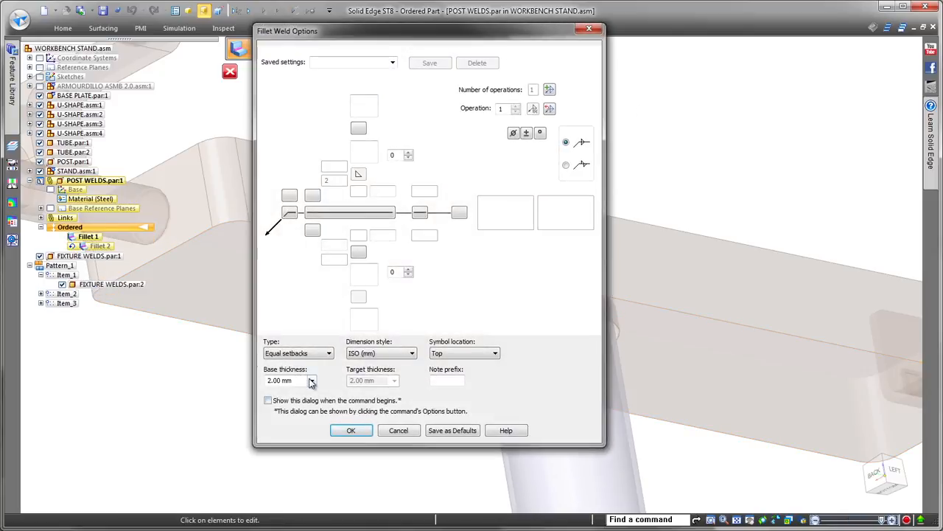
click(360, 432)
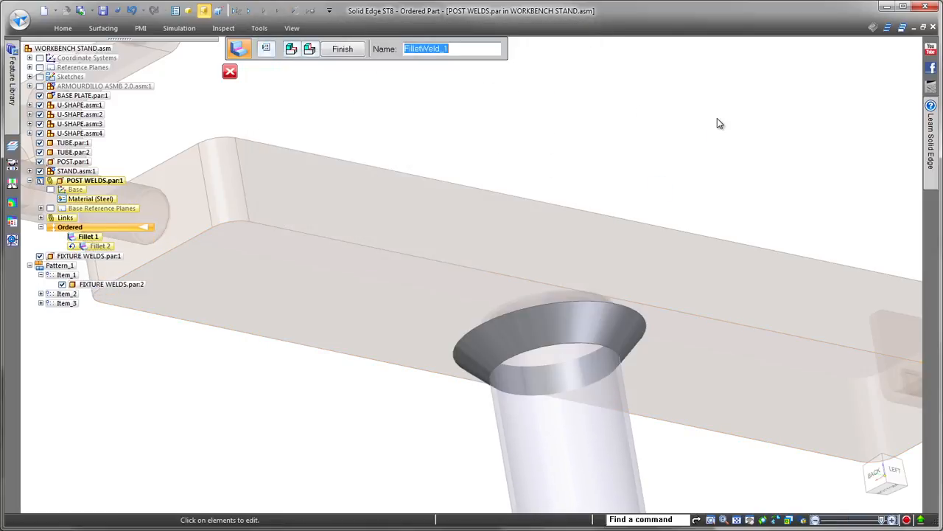
right_click(597, 110)
click(603, 110)
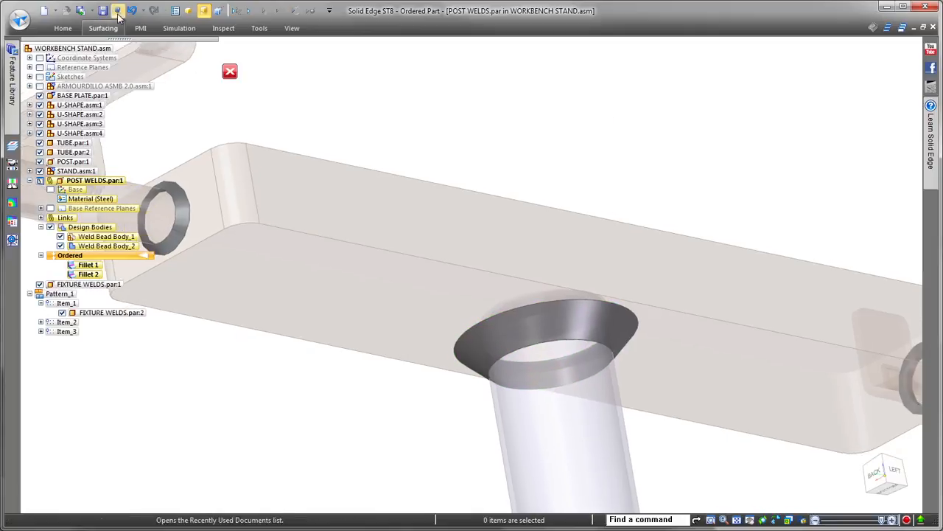
click(102, 11)
key(ctrl+i)
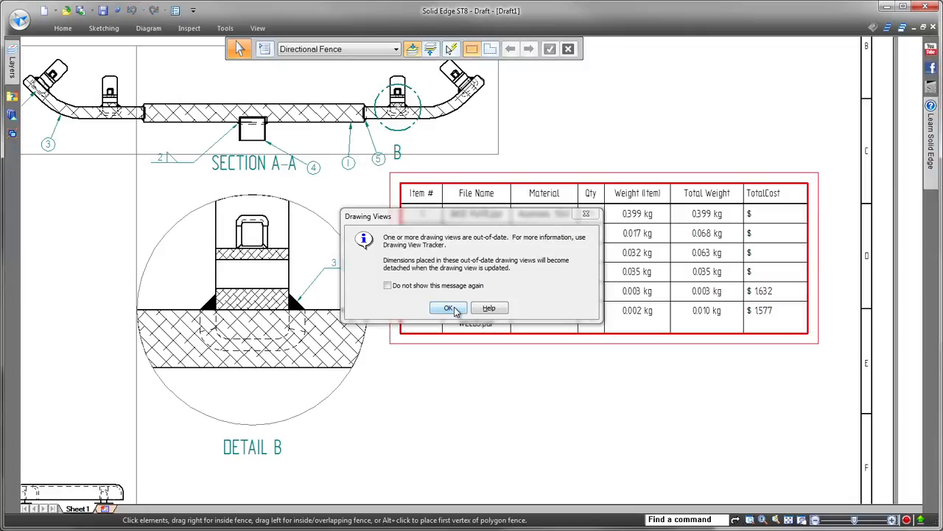
- Return to the drawing, update its out-of-date views and dismiss the Dimension Tracker report
click(450, 308)
click(64, 29)
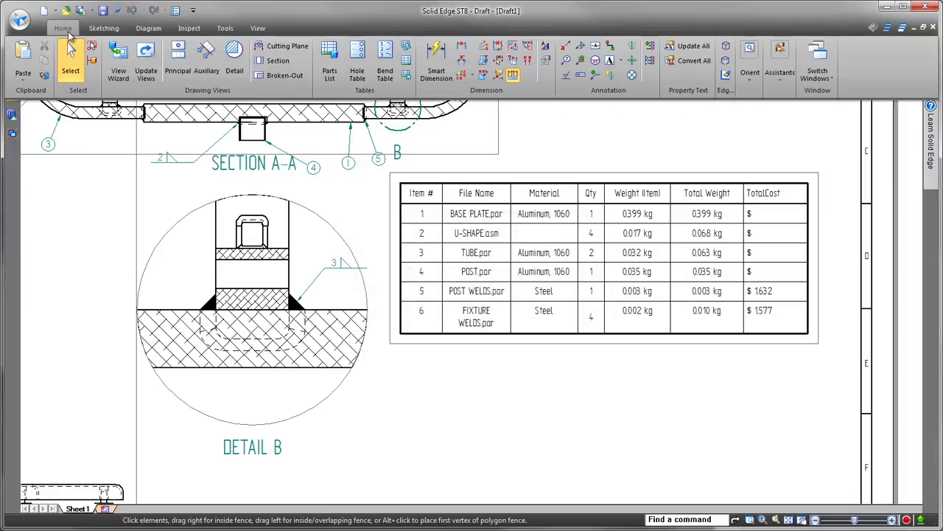
click(146, 71)
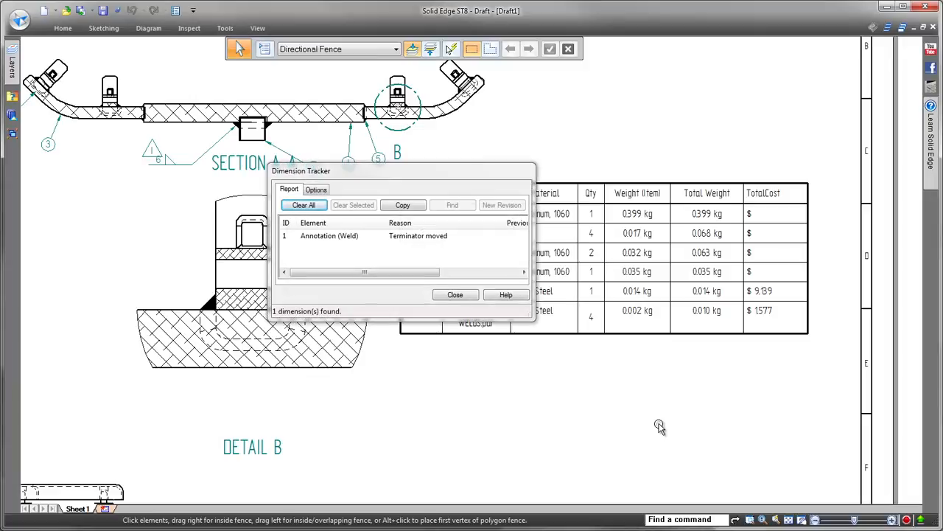
drag(459, 175, 411, 275)
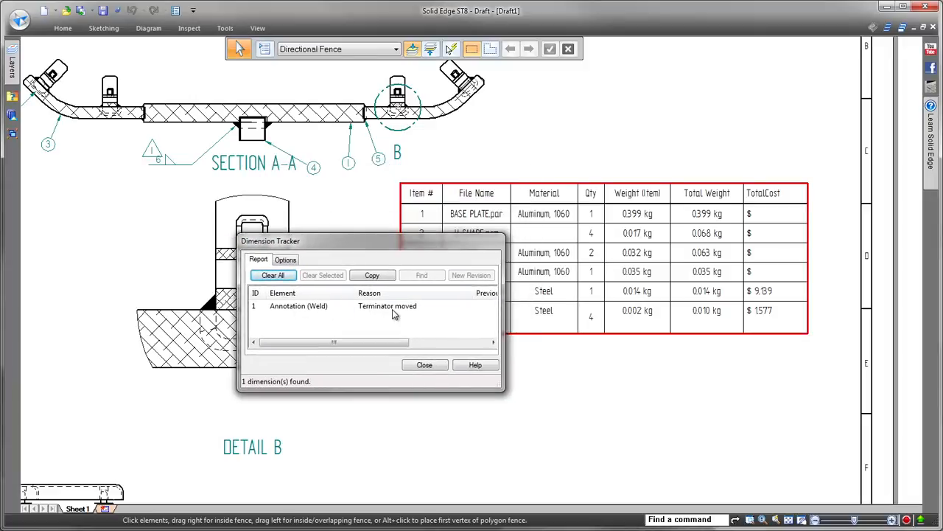
click(424, 365)
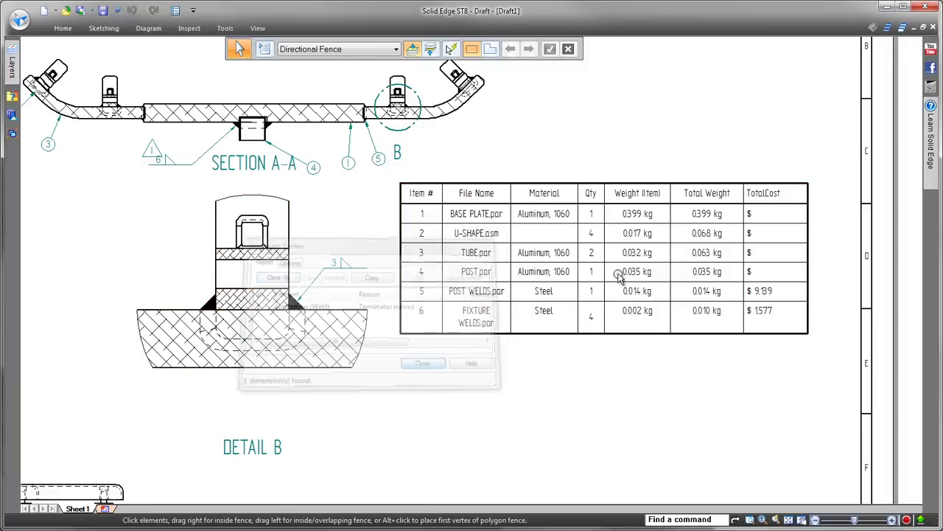
scroll(701, 123, up, 2)
scroll(719, 108, down, 5)
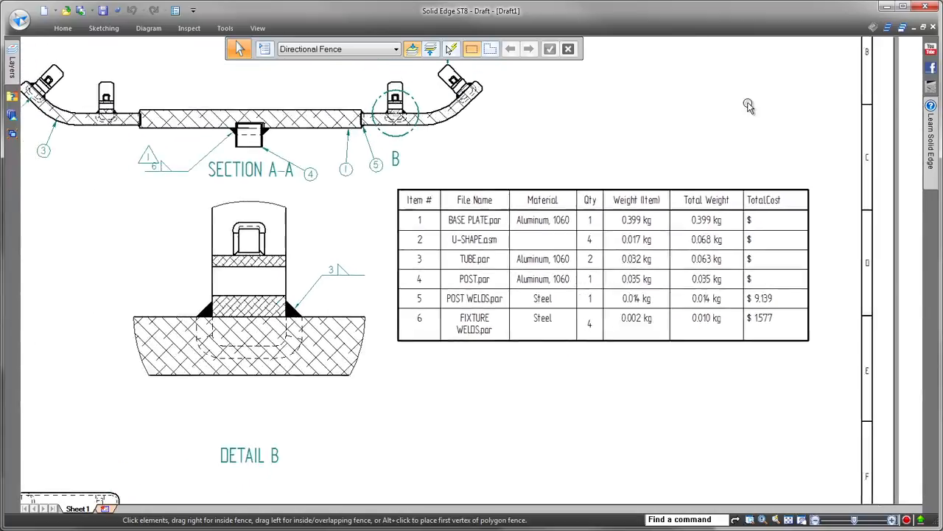